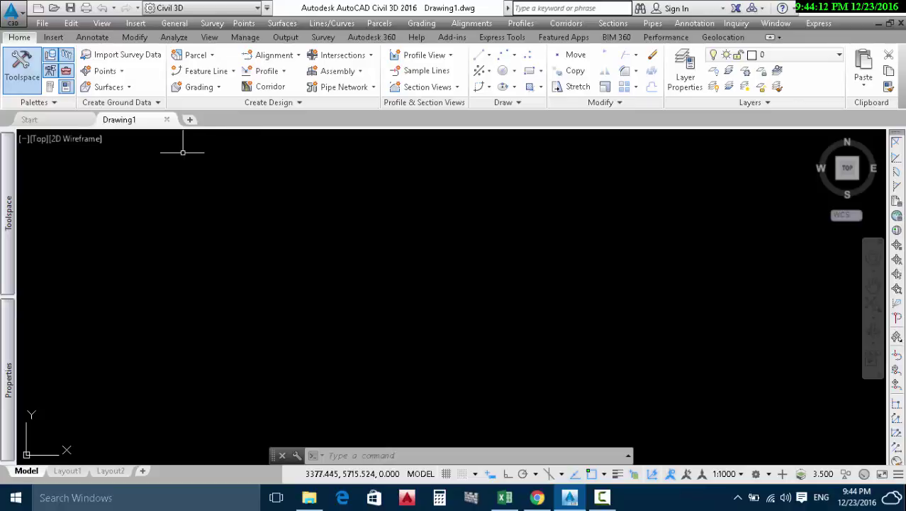
Minimize the open windows to the desktop and switch to the Google Chrome browser
{"action": "key", "text": "super+d"}
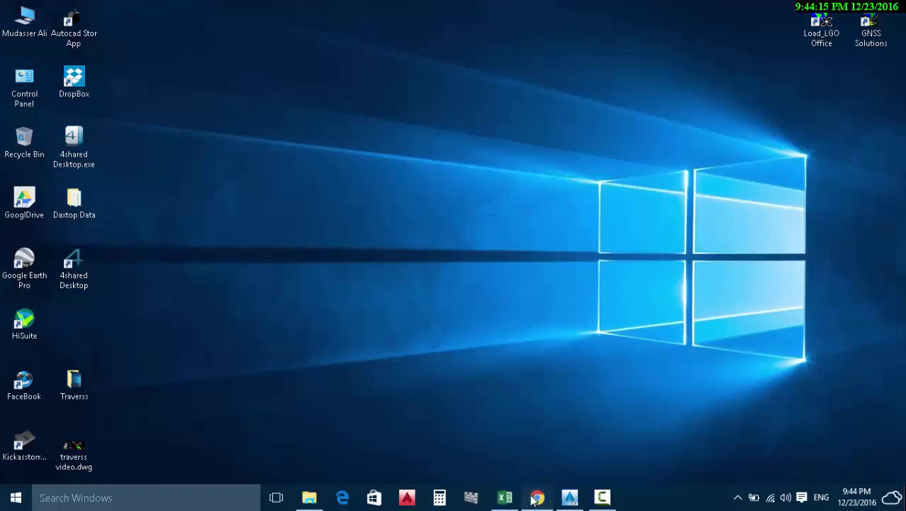
{"action": "left_click", "coordinate": [537, 497]}
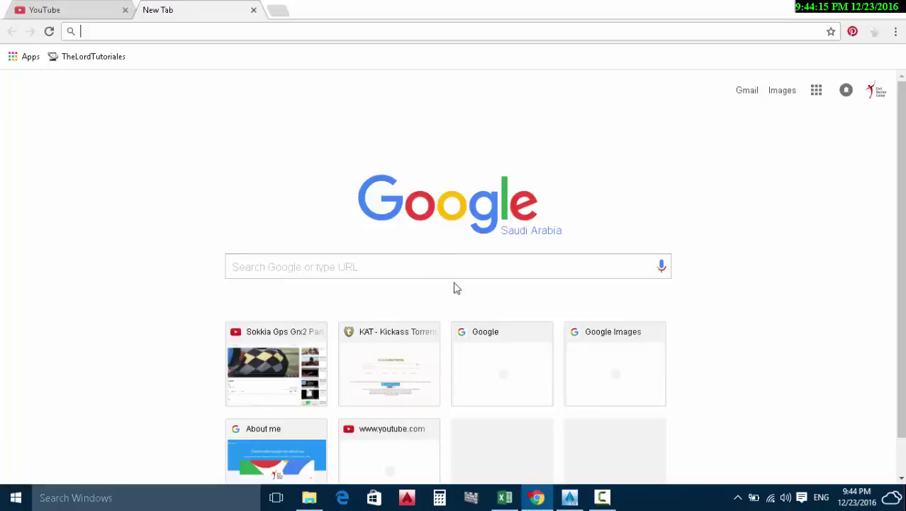
{"action": "left_click", "coordinate": [262, 264]}
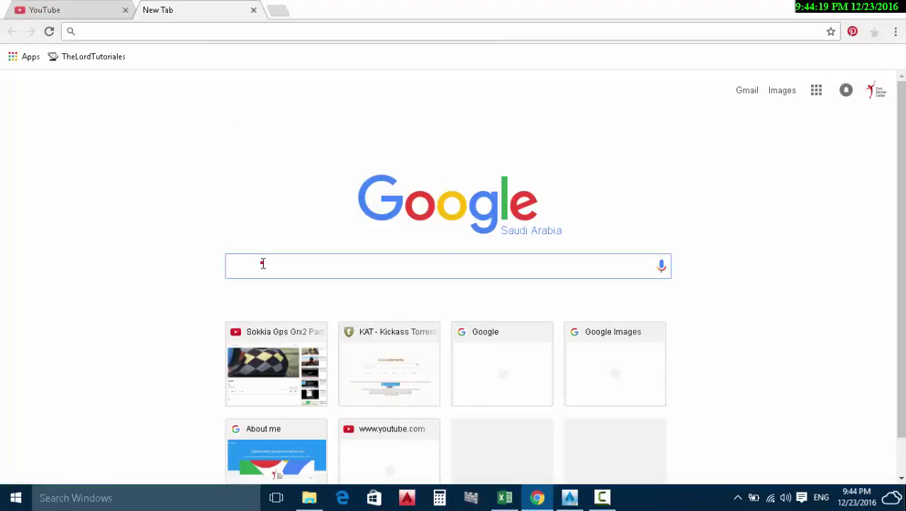
{"action": "type", "text": "C"}
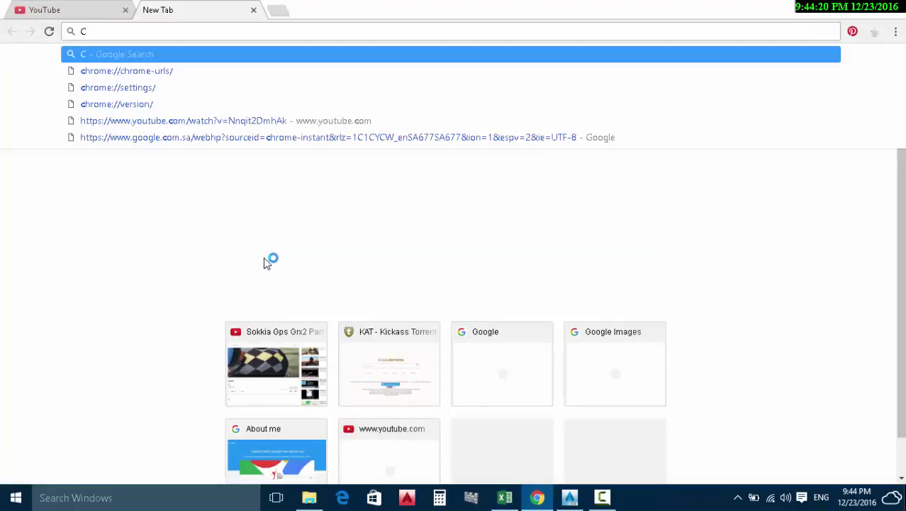
{"action": "type", "text": "IVIL"}
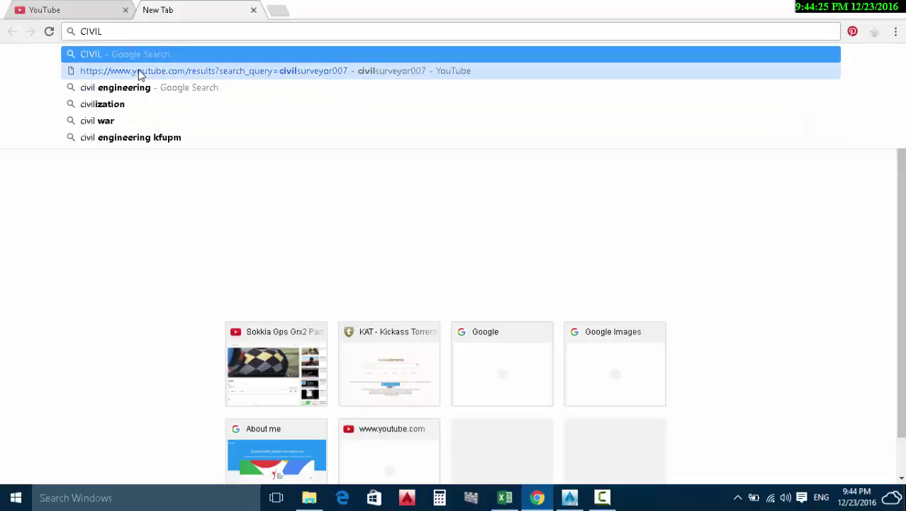
{"action": "type", "text": "SURVE"}
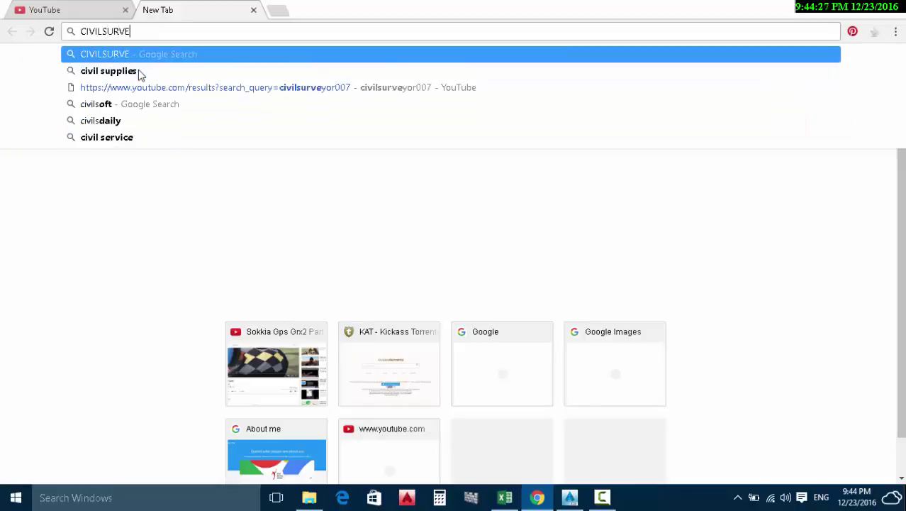
{"action": "type", "text": "TOR"}
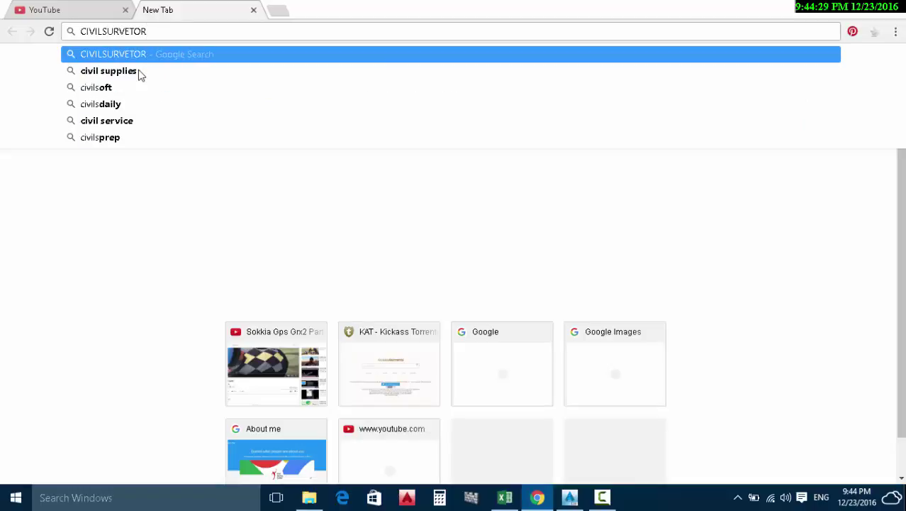
{"action": "key", "text": "BackSpace"}
{"action": "key", "text": "BackSpace"}
{"action": "key", "text": "BackSpace"}
{"action": "key", "text": "BackSpace"}
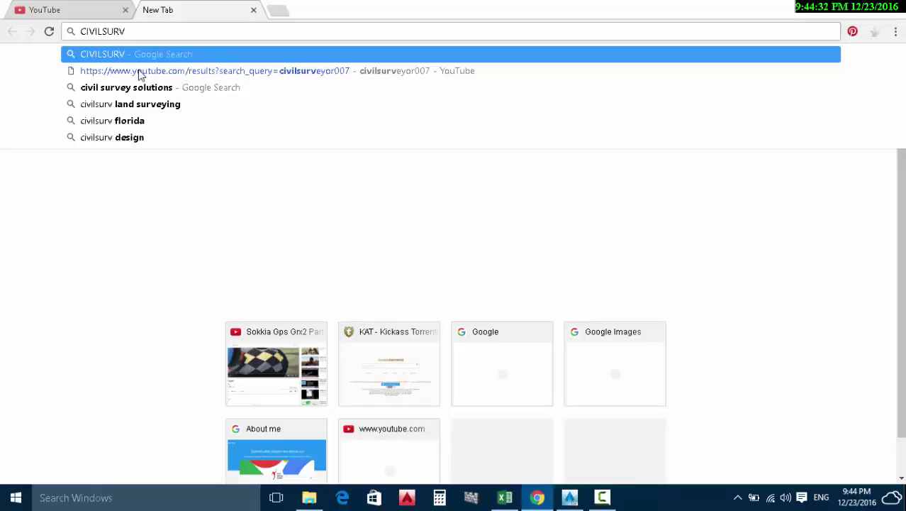
{"action": "type", "text": "EUO"}
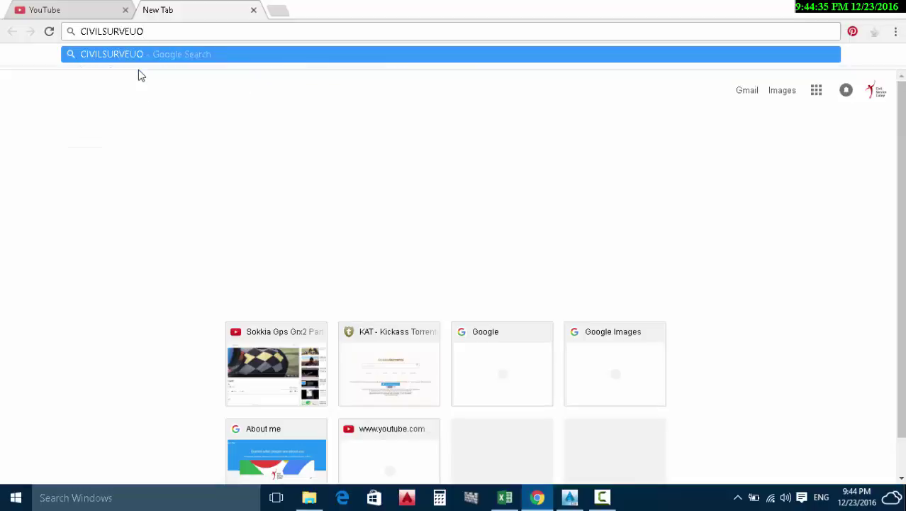
{"action": "type", "text": "R007"}
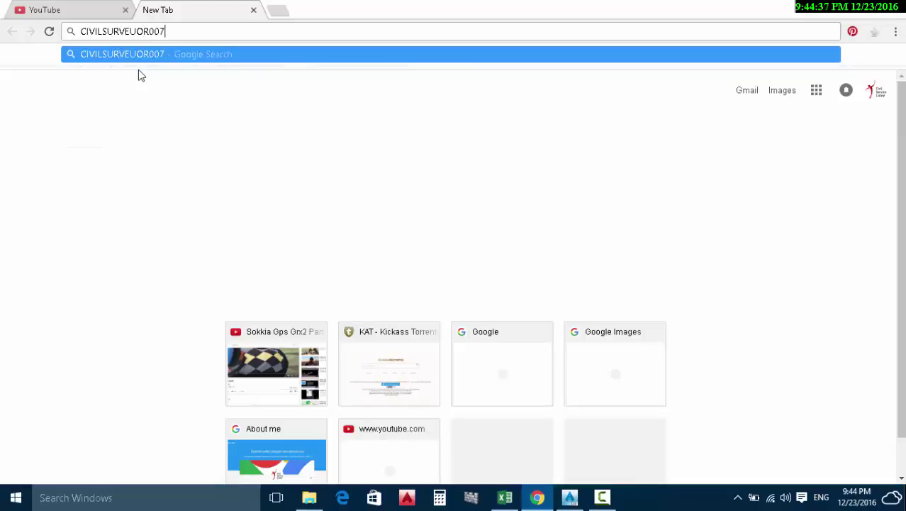
{"action": "key", "text": "Return"}
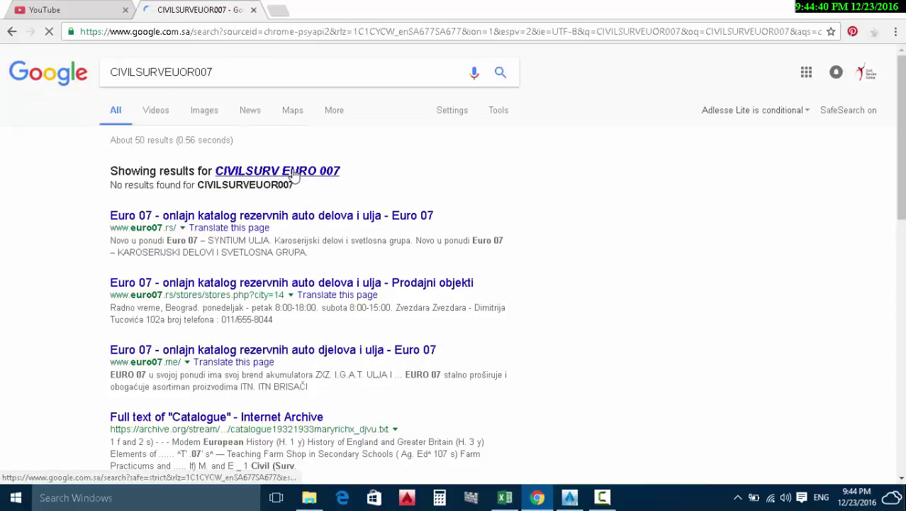
{"action": "left_click", "coordinate": [254, 10]}
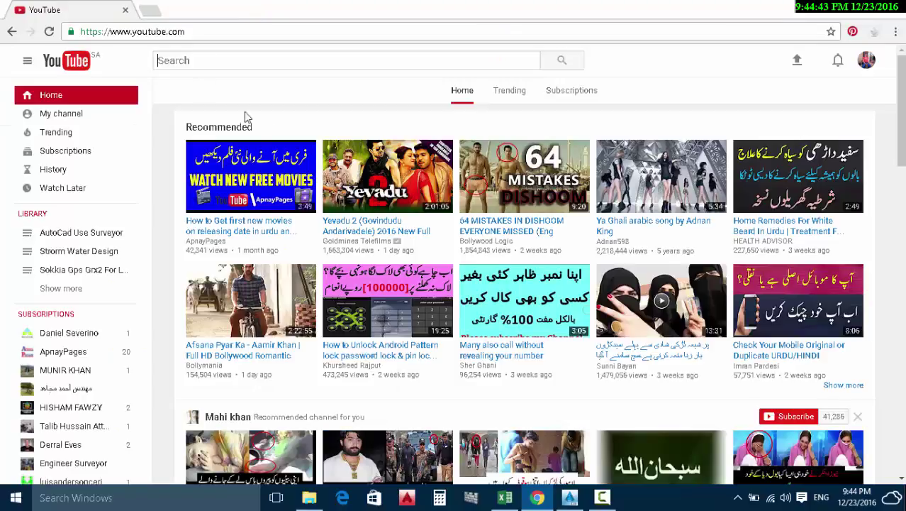
Search YouTube for civilsurveyor007, open the channel that published the found video and display its playlists
{"action": "left_click", "coordinate": [237, 63]}
{"action": "type", "text": "CIV"}
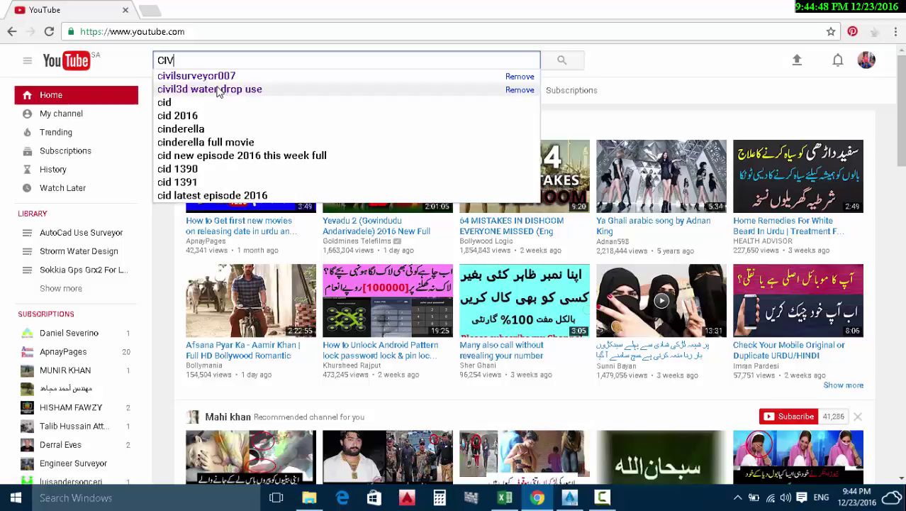
{"action": "left_click", "coordinate": [219, 76]}
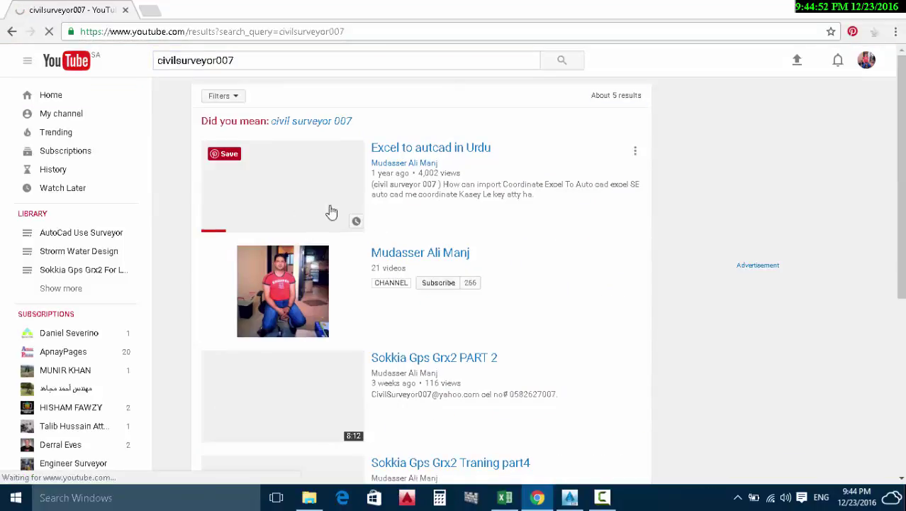
{"action": "left_click", "coordinate": [398, 165]}
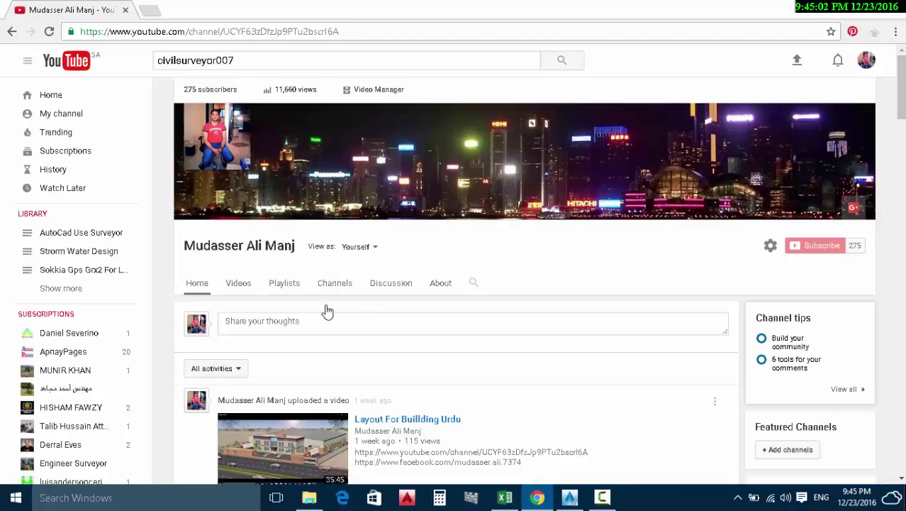
{"action": "left_click", "coordinate": [288, 285]}
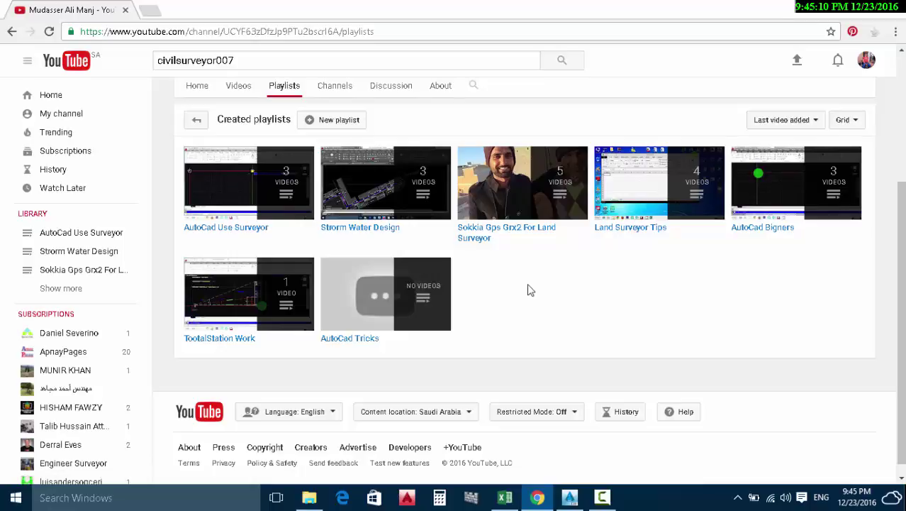
Switch back to AutoCAD Civil 3D and choose the Civil 3D workspace
{"action": "left_click", "coordinate": [841, 7]}
{"action": "left_click", "coordinate": [570, 498]}
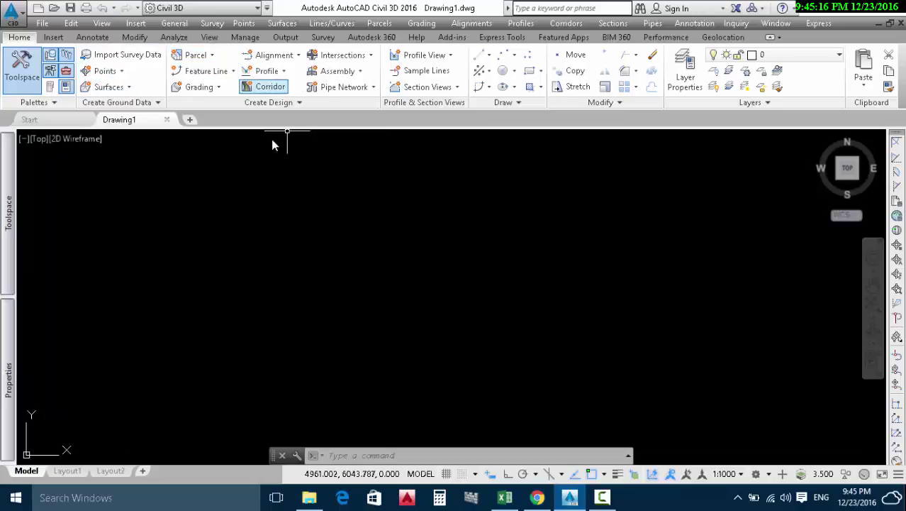
{"action": "left_click", "coordinate": [250, 10]}
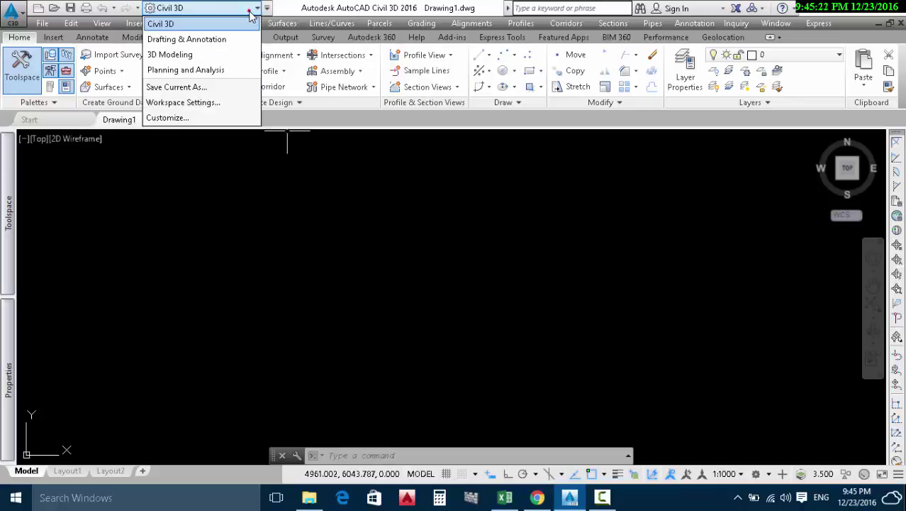
{"action": "left_click", "coordinate": [183, 26]}
Close the Properties palette docked beside the drawing area
{"action": "left_click", "coordinate": [152, 265]}
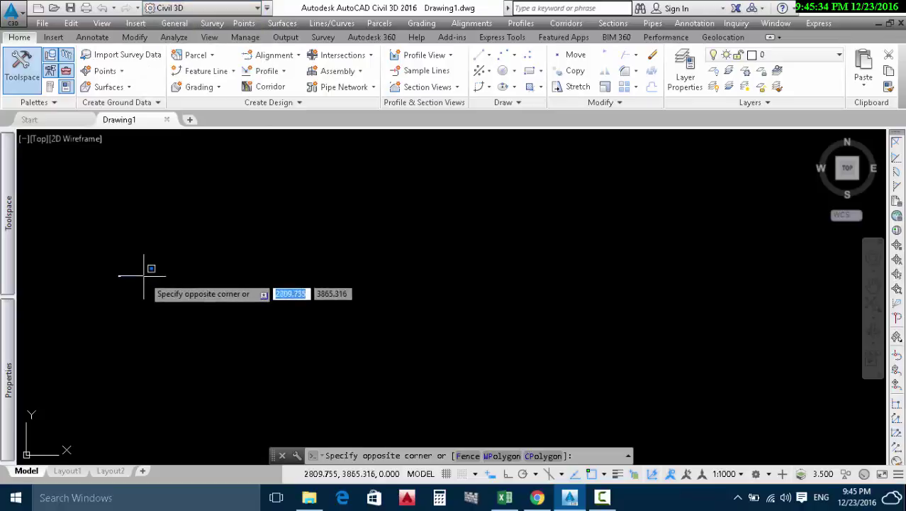
{"action": "mouse_move", "coordinate": [9, 320]}
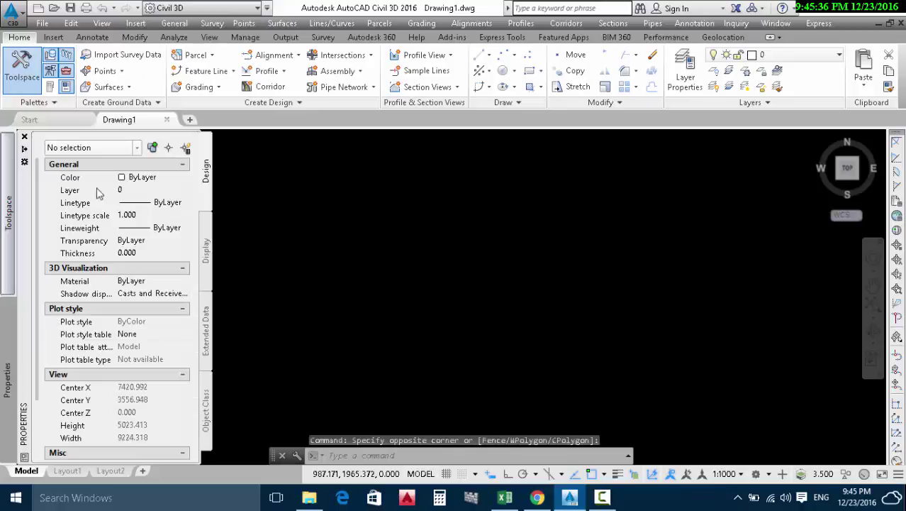
{"action": "left_click", "coordinate": [24, 137]}
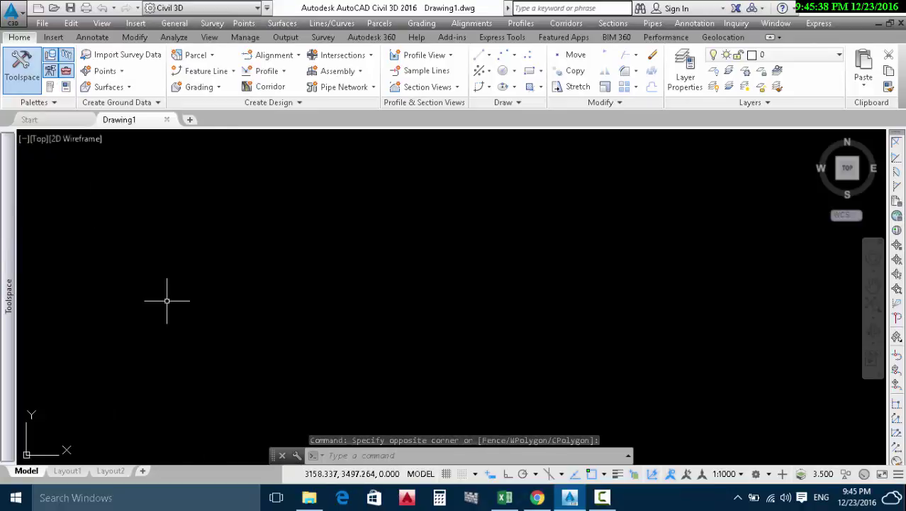
Close the Toolspace and reopen it
{"action": "mouse_move", "coordinate": [10, 263]}
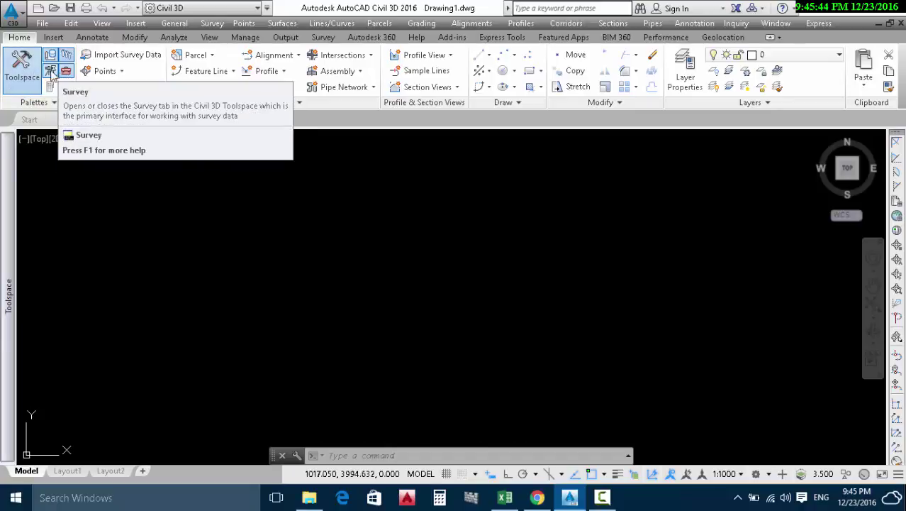
{"action": "left_click", "coordinate": [50, 71]}
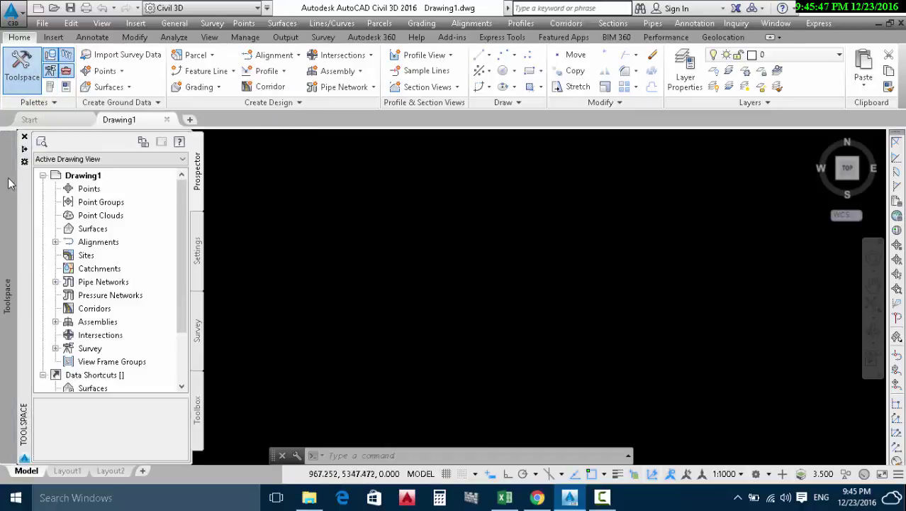
{"action": "left_click", "coordinate": [24, 137]}
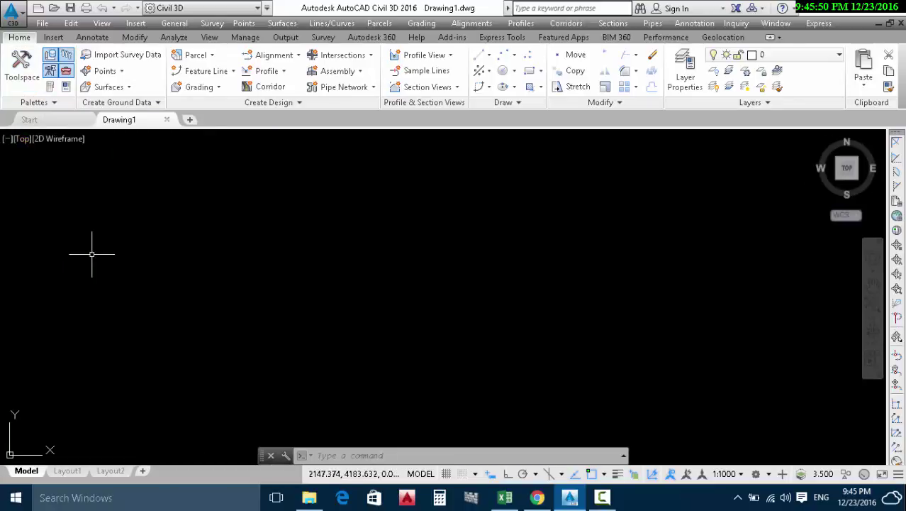
{"action": "left_click", "coordinate": [25, 75]}
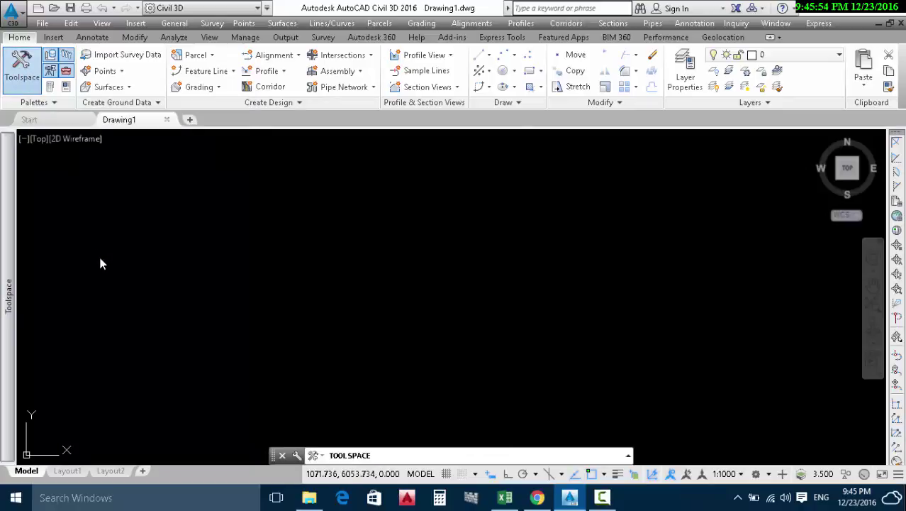
Look through the Toolbox, Survey, Settings and Prospector sections of the Toolspace, including the Drawing1 tree in Prospector
{"action": "mouse_move", "coordinate": [11, 244]}
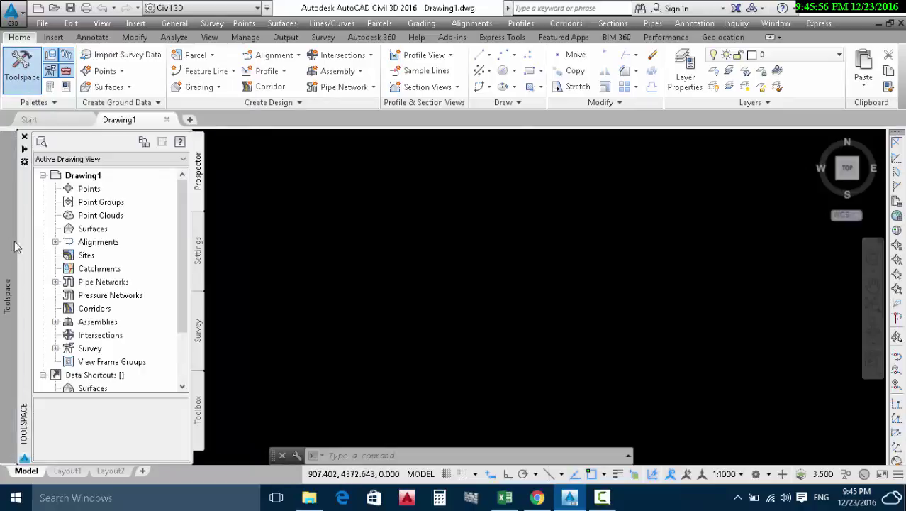
{"action": "left_click", "coordinate": [199, 407]}
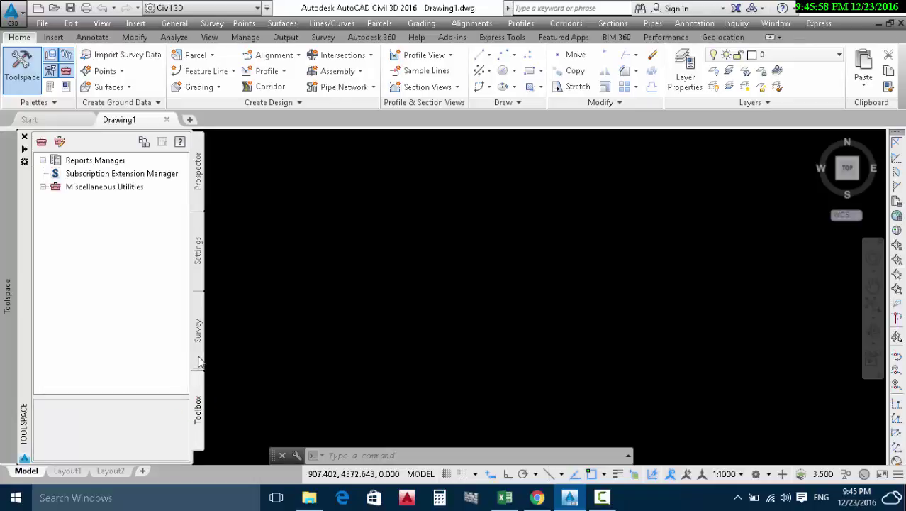
{"action": "left_click", "coordinate": [199, 332]}
{"action": "left_click", "coordinate": [200, 268]}
{"action": "left_click", "coordinate": [199, 186]}
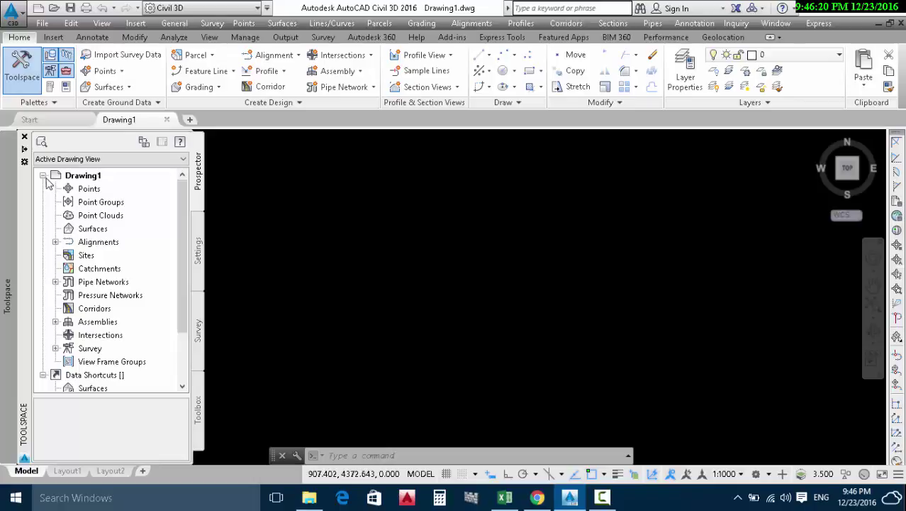
{"action": "left_click", "coordinate": [44, 175]}
{"action": "left_click", "coordinate": [44, 176]}
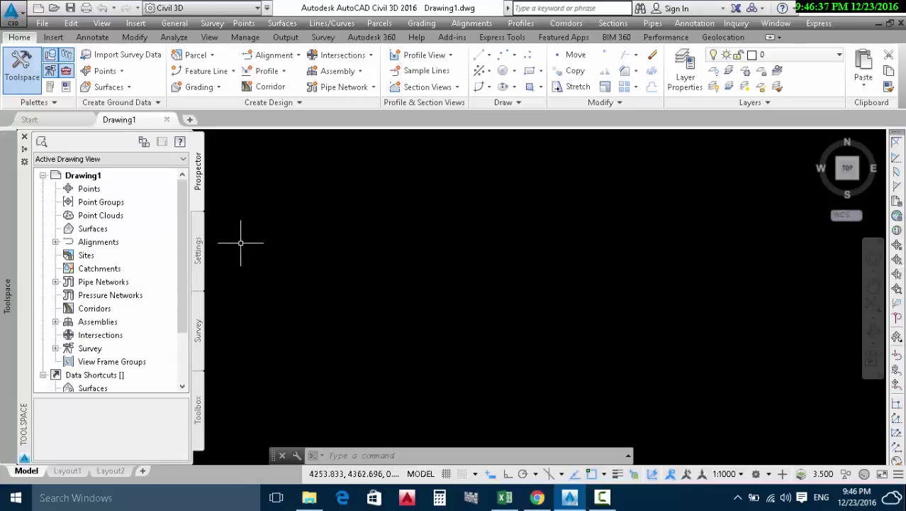
Switch to the davar data ngl.xlsx workbook in Excel and widen column A to fit the POINT heading
{"action": "left_click", "coordinate": [825, 10]}
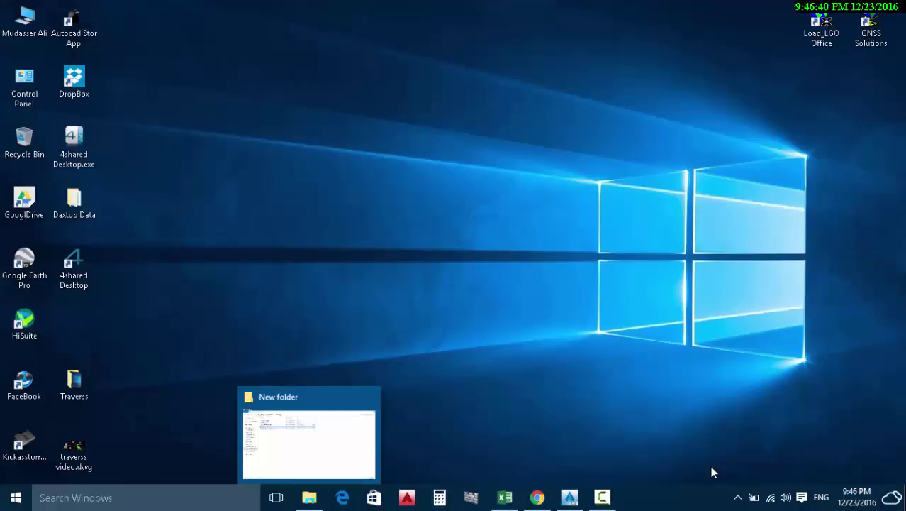
{"action": "left_click", "coordinate": [516, 502]}
{"action": "scroll", "coordinate": [71, 199], "scroll_direction": "up", "scroll_amount": 3}
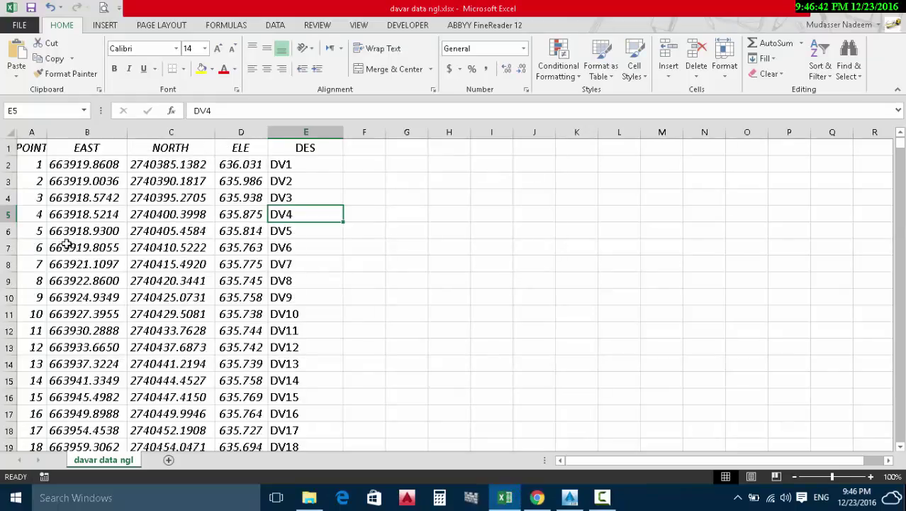
{"action": "double_click", "coordinate": [46, 132]}
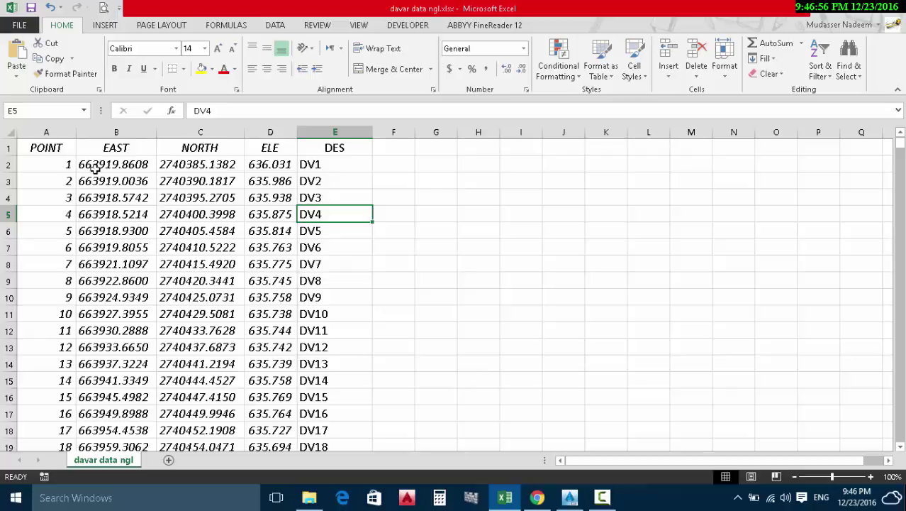
Examine the survey point table's point number, east, north, elevation and description columns down through the rows
{"action": "left_click", "coordinate": [330, 165]}
{"action": "left_click", "coordinate": [402, 165]}
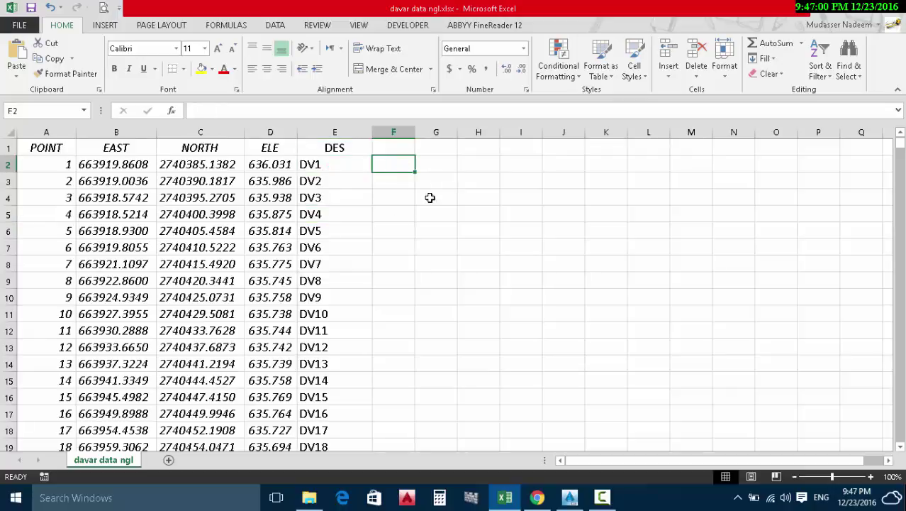
{"action": "left_click", "coordinate": [435, 165]}
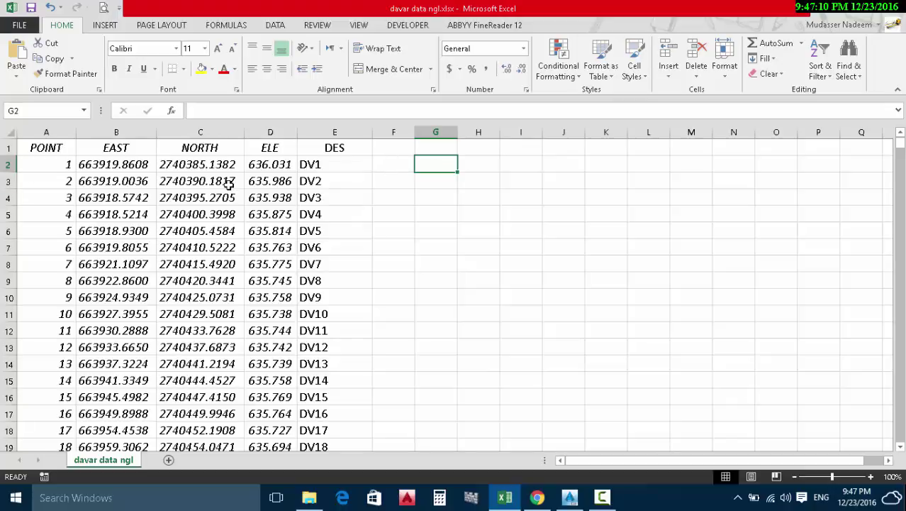
{"action": "scroll", "coordinate": [227, 186], "scroll_direction": "down", "scroll_amount": 10}
{"action": "scroll", "coordinate": [222, 213], "scroll_direction": "up", "scroll_amount": 10}
Delete the heading row of the survey point table and centre the contents of columns A to E
{"action": "left_click", "coordinate": [10, 148]}
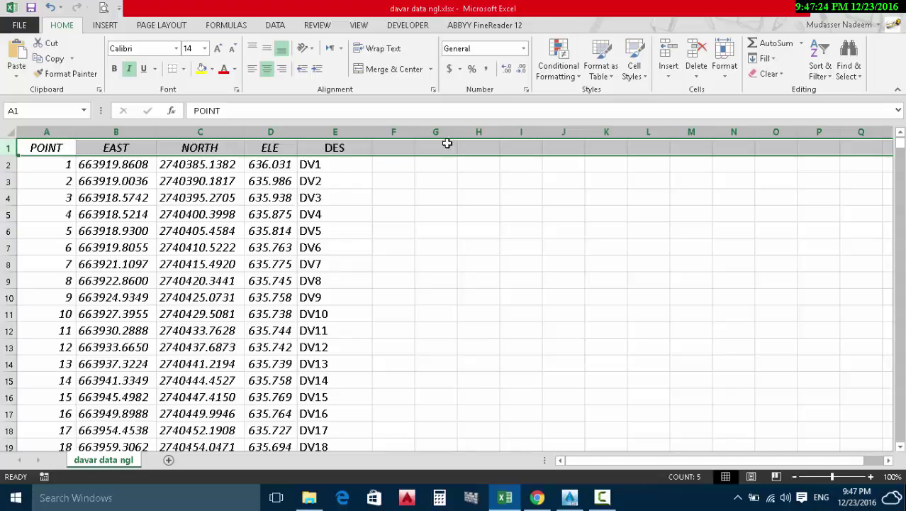
{"action": "right_click", "coordinate": [8, 148]}
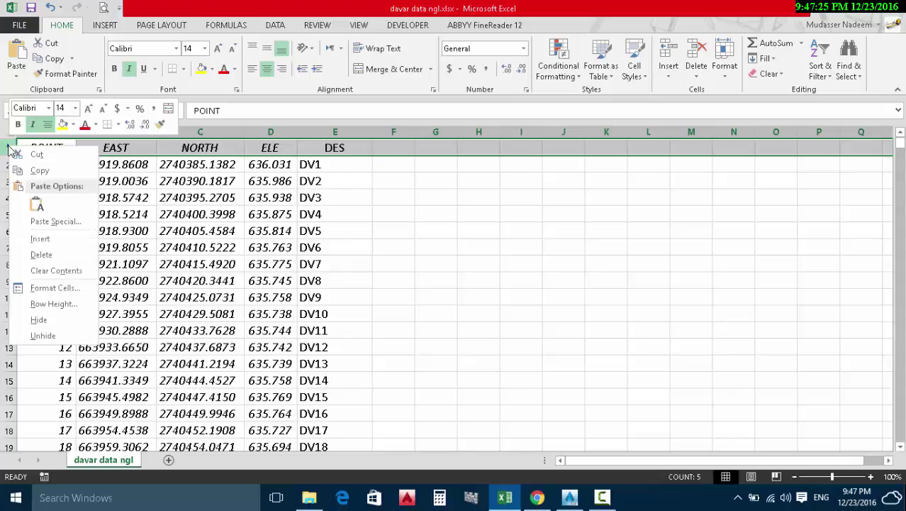
{"action": "left_click", "coordinate": [48, 261]}
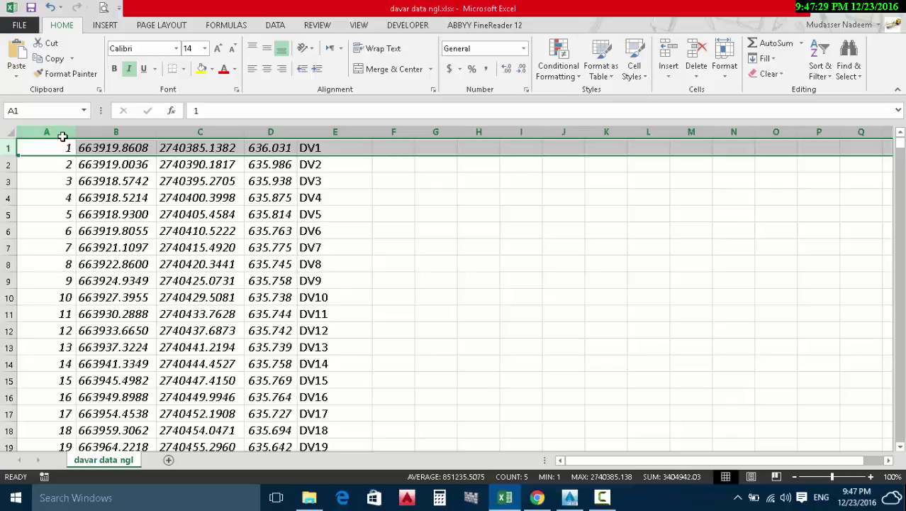
{"action": "left_click_drag", "start_coordinate": [62, 133], "coordinate": [340, 131]}
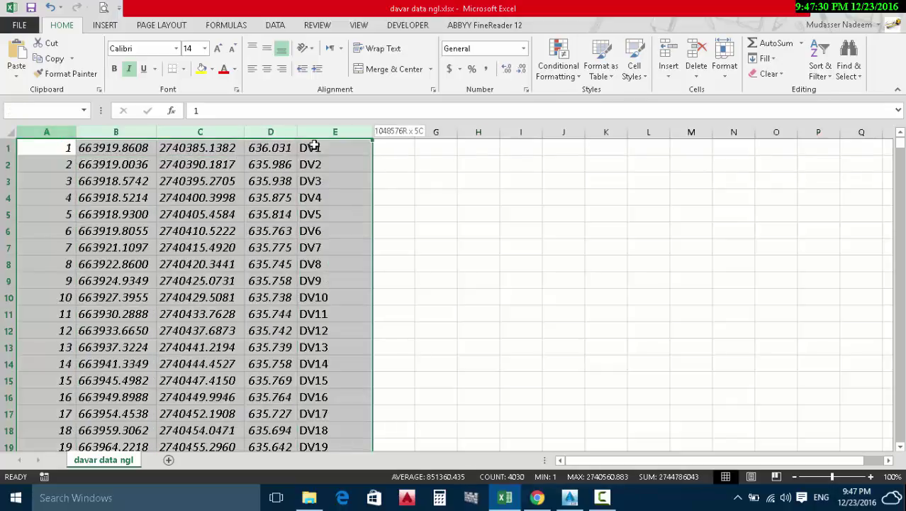
{"action": "left_click", "coordinate": [267, 68]}
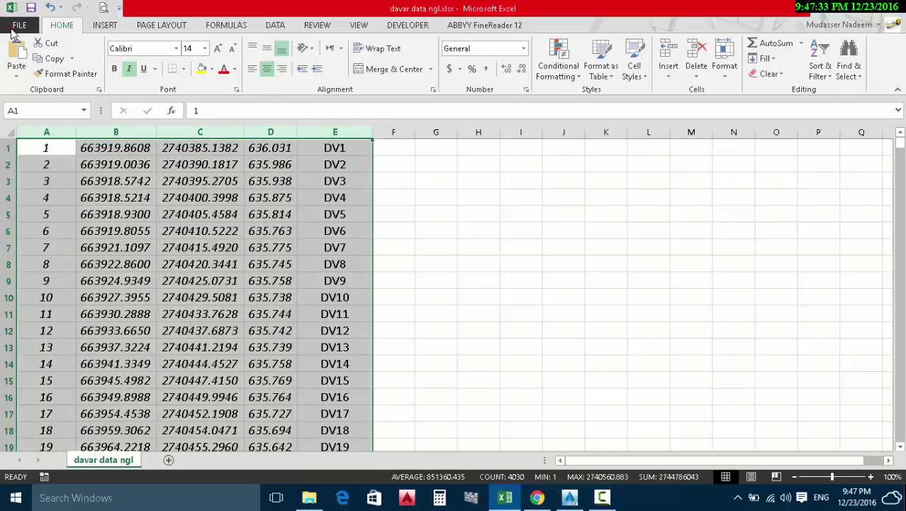
Save the sheet to the Desktop as davar data ngl.txt in Text (Tab delimited) format
{"action": "left_click", "coordinate": [14, 27]}
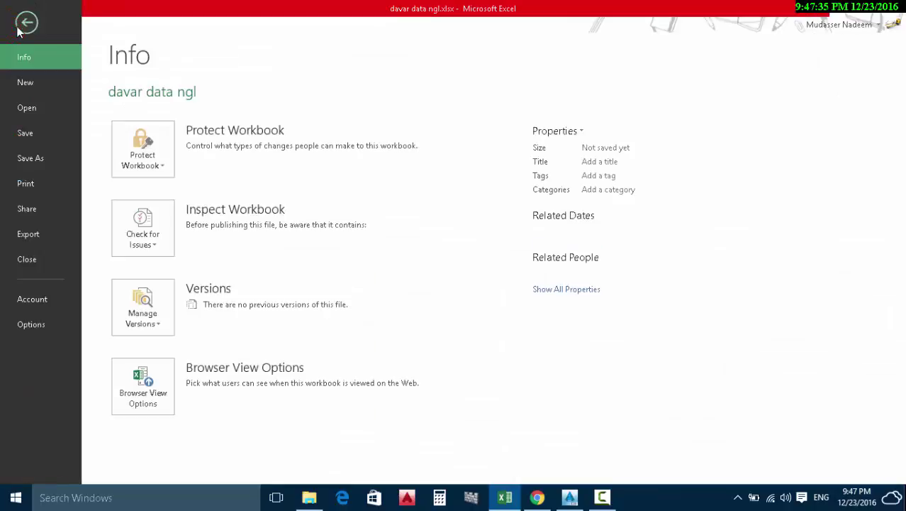
{"action": "left_click", "coordinate": [40, 155]}
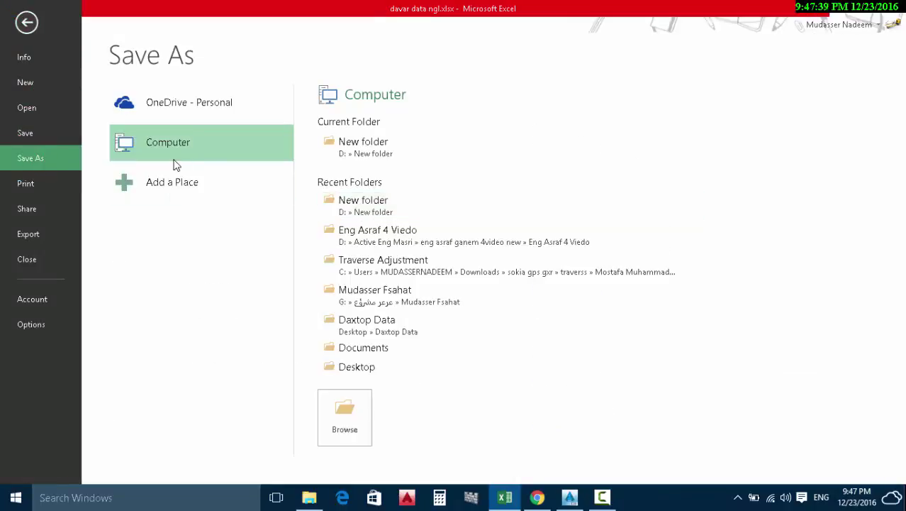
{"action": "left_click", "coordinate": [340, 408]}
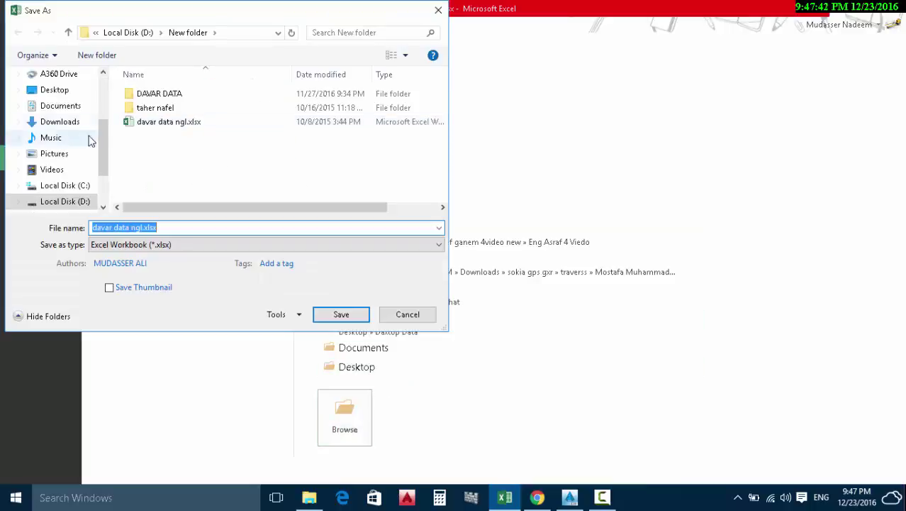
{"action": "left_click", "coordinate": [61, 90]}
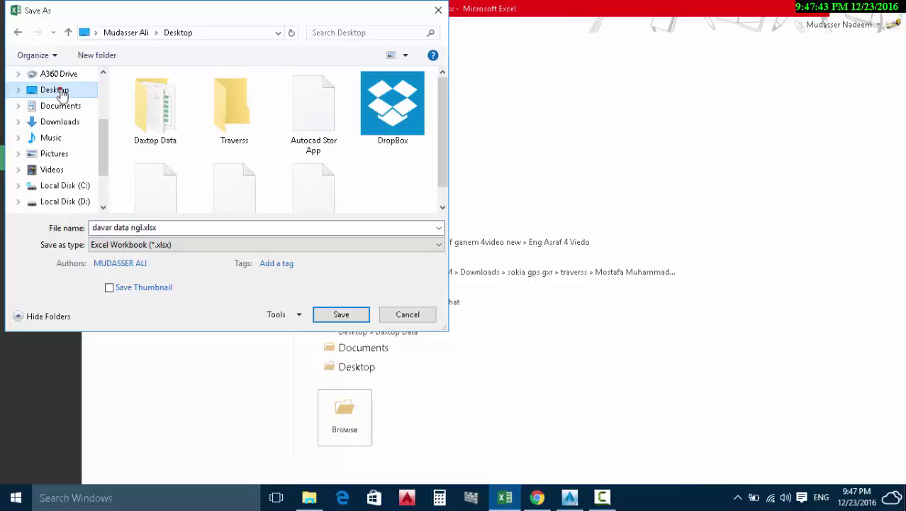
{"action": "left_click", "coordinate": [171, 244]}
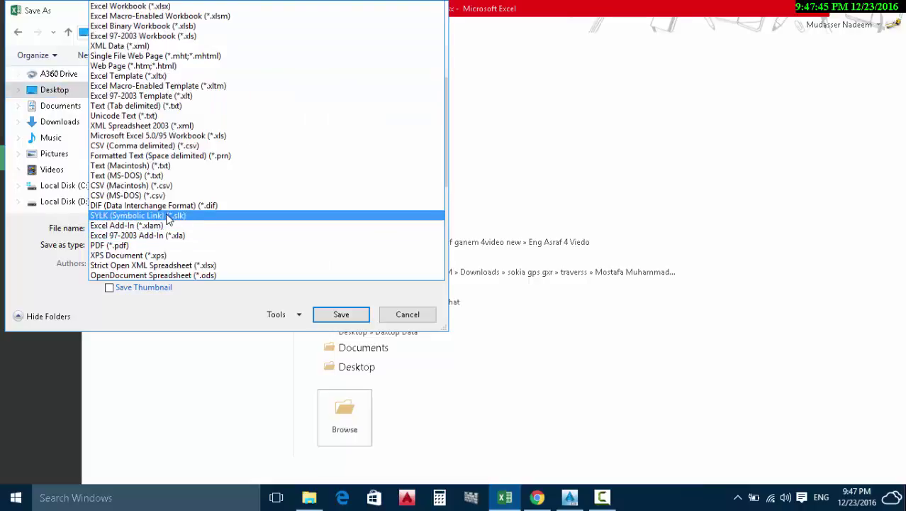
{"action": "left_click", "coordinate": [139, 106]}
{"action": "left_click", "coordinate": [344, 314]}
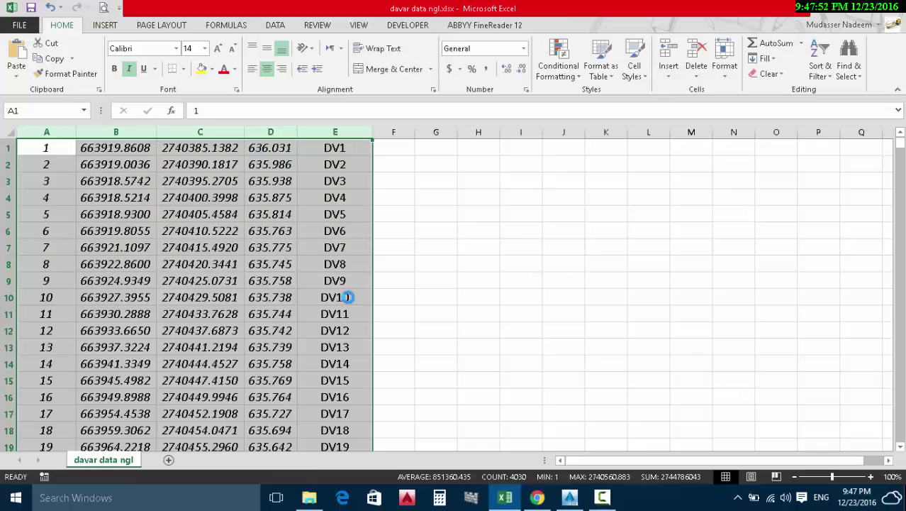
{"action": "left_click", "coordinate": [394, 284]}
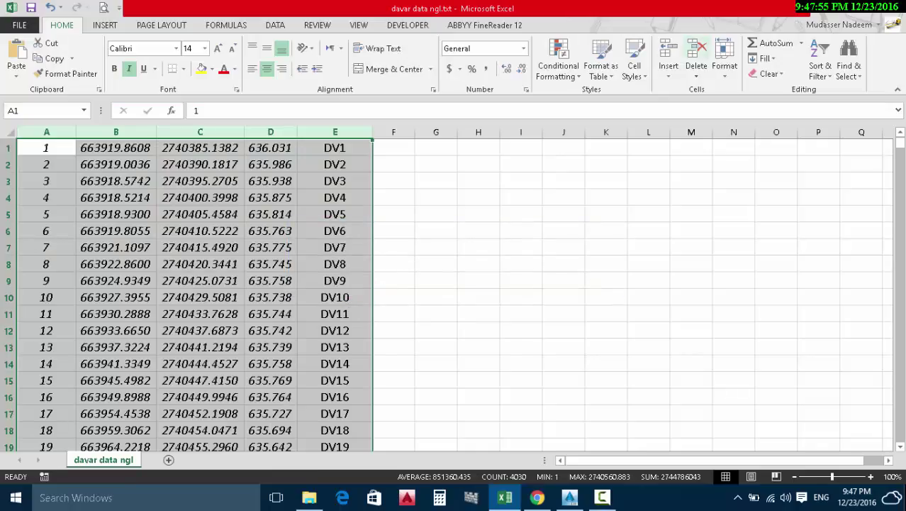
Move davar data ngl.txt to an empty area of the desktop and open it in a maximized Notepad window
{"action": "left_click", "coordinate": [860, 8]}
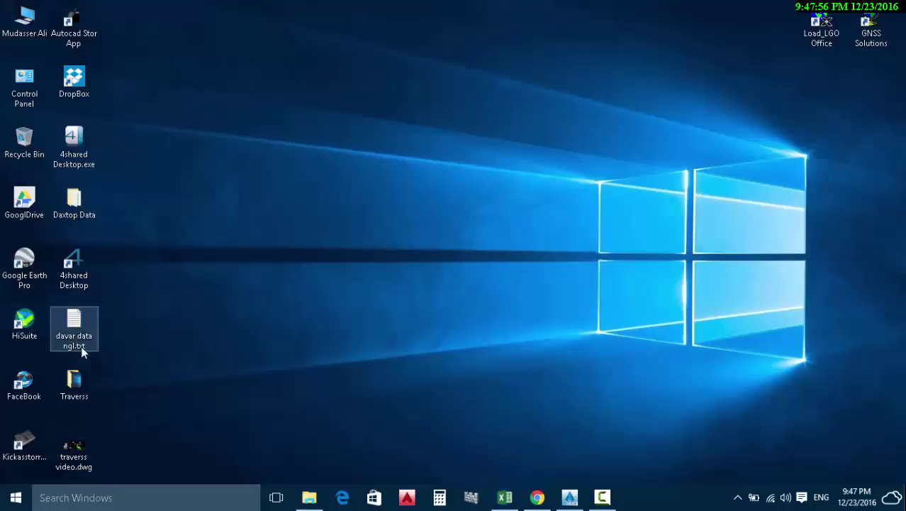
{"action": "left_click_drag", "start_coordinate": [84, 330], "coordinate": [379, 107]}
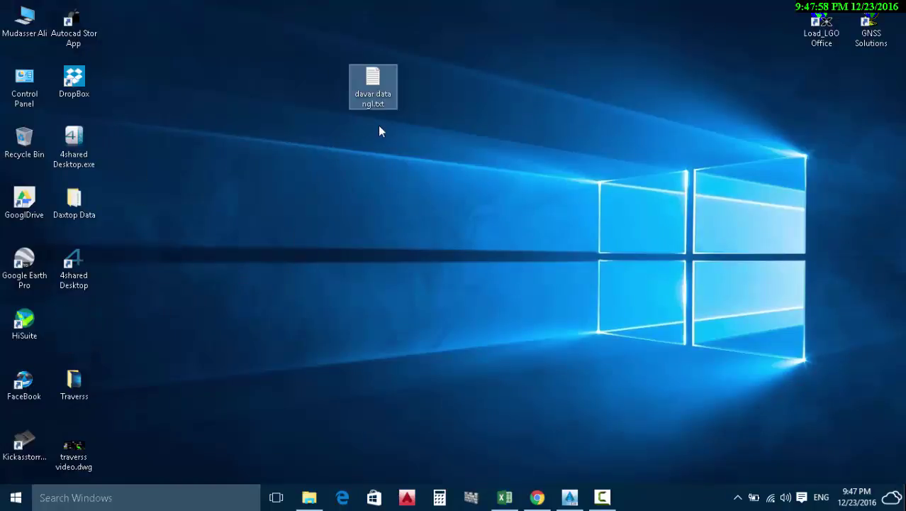
{"action": "double_click", "coordinate": [378, 88]}
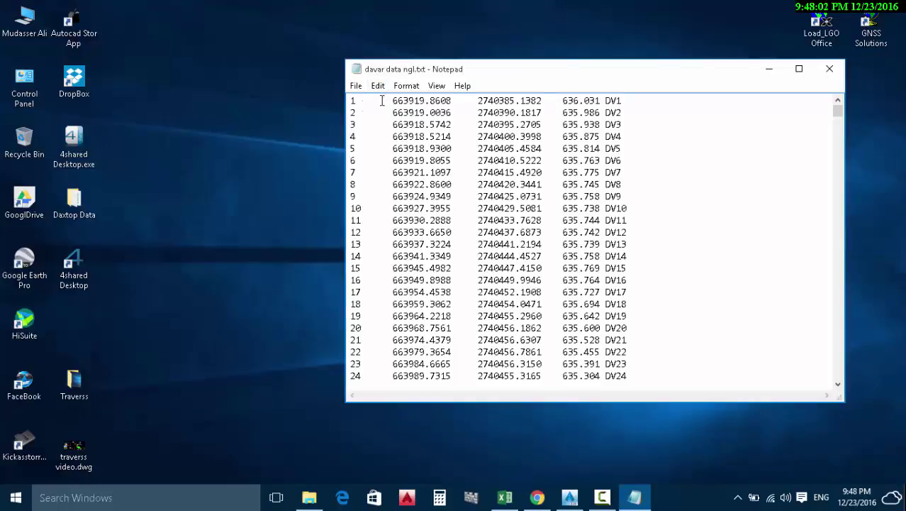
{"action": "left_click", "coordinate": [799, 68]}
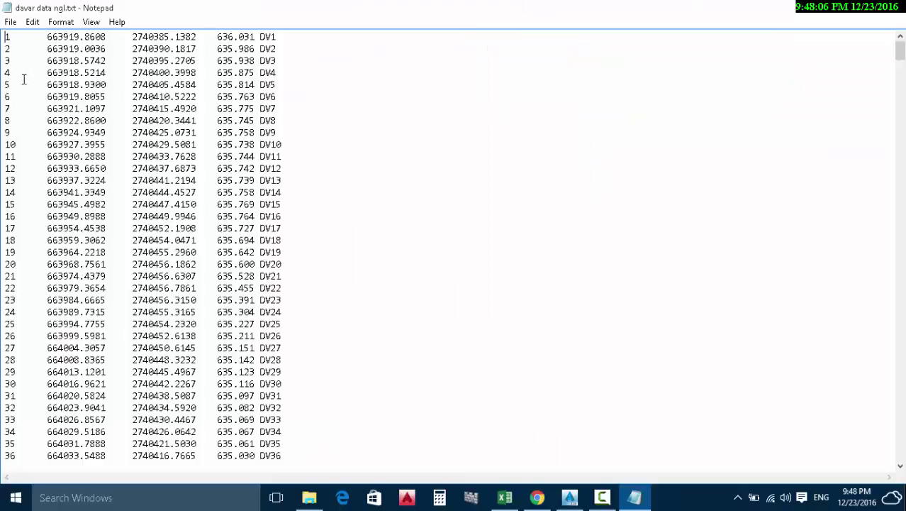
Examine the point rows through the text file, including the full line of point 20
{"action": "scroll", "coordinate": [23, 79], "scroll_direction": "down", "scroll_amount": 10}
{"action": "scroll", "coordinate": [45, 149], "scroll_direction": "up", "scroll_amount": 10}
{"action": "left_click_drag", "start_coordinate": [5, 264], "coordinate": [283, 264]}
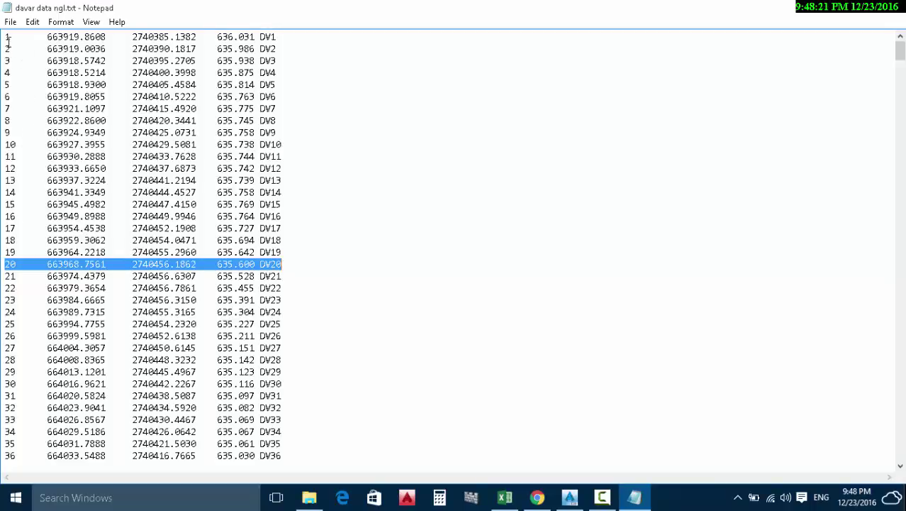
Change point number 10 to A10 and save the text file on the Desktop as 1.txt
{"action": "left_click", "coordinate": [7, 145]}
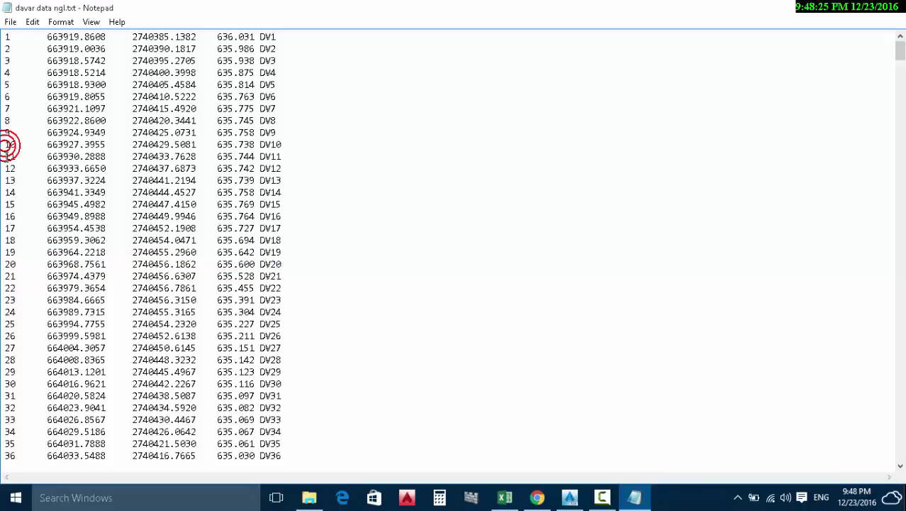
{"action": "type", "text": "A"}
{"action": "left_click", "coordinate": [11, 22]}
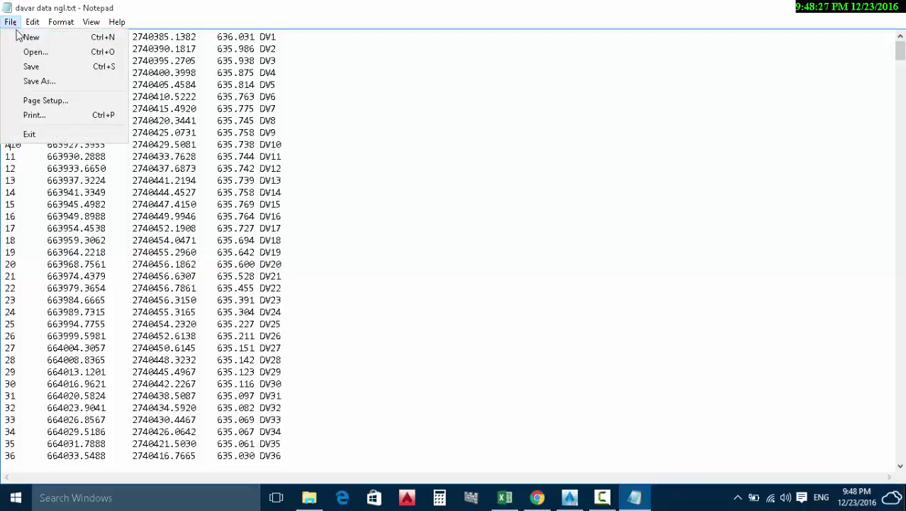
{"action": "left_click", "coordinate": [31, 66]}
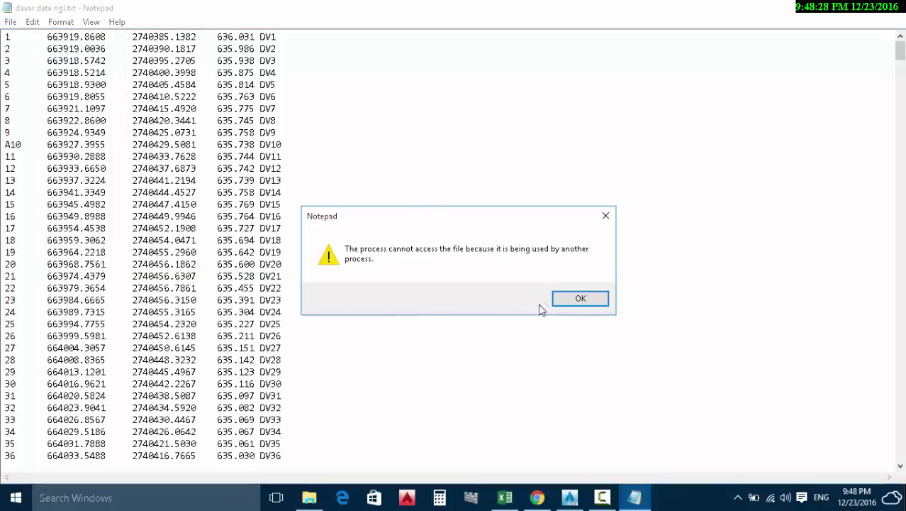
{"action": "left_click", "coordinate": [564, 300]}
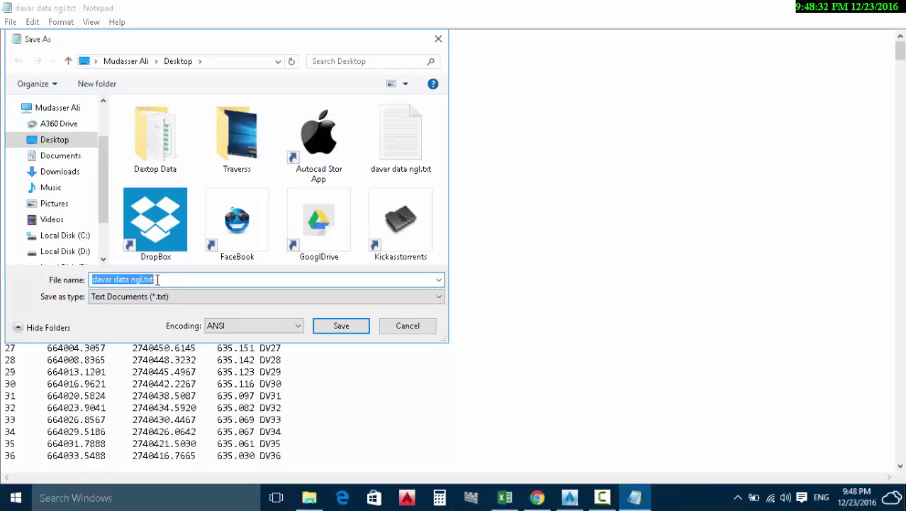
{"action": "key", "text": "BackSpace"}
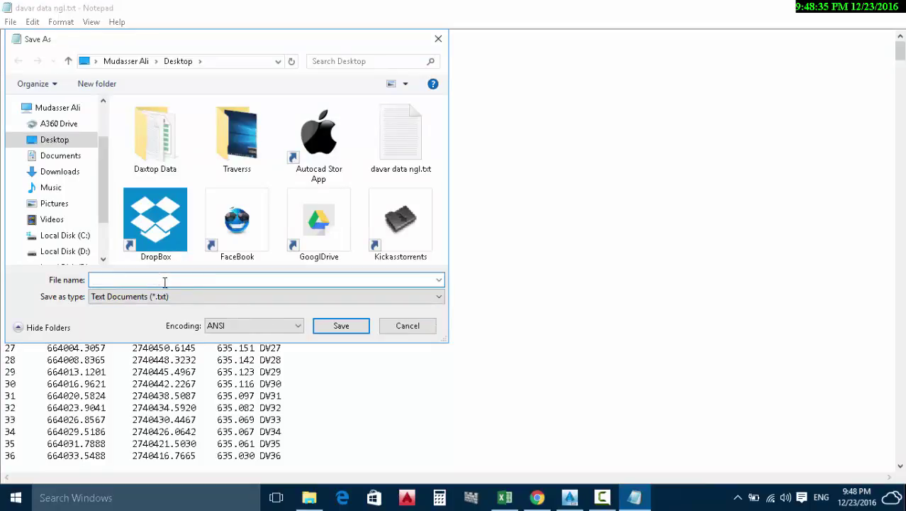
{"action": "left_click", "coordinate": [357, 325]}
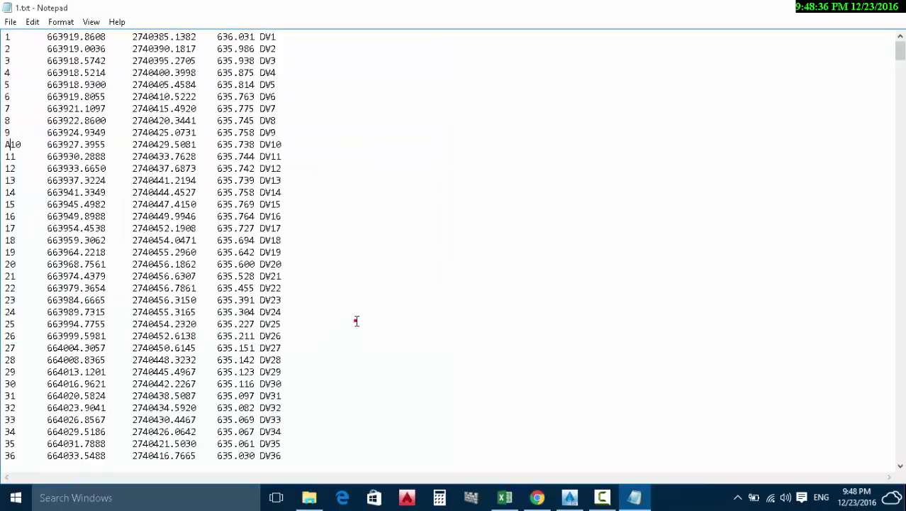
Close Notepad and place 1.txt beside davar data ngl.txt on the desktop
{"action": "left_click", "coordinate": [885, 12]}
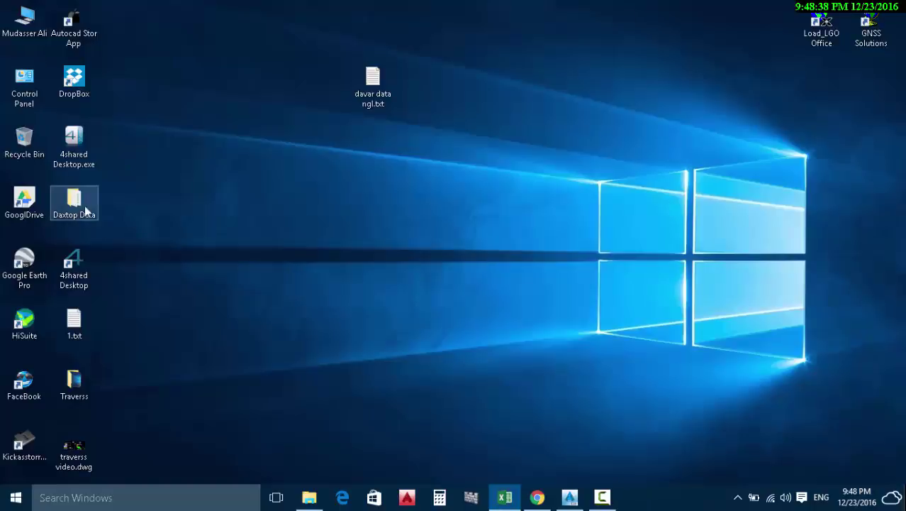
{"action": "left_click_drag", "start_coordinate": [83, 321], "coordinate": [465, 89]}
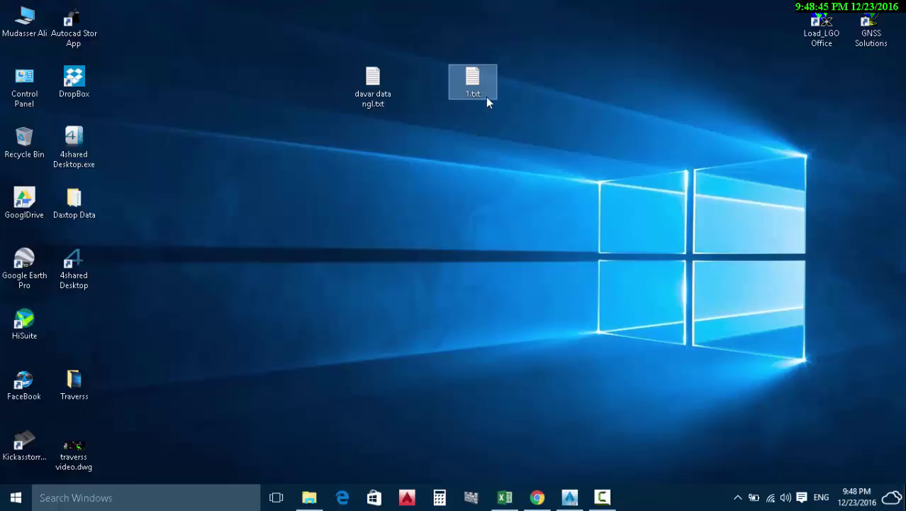
Switch to Civil 3D, view the Import Points options through the Point Creation Tools, and close them without importing
{"action": "left_click", "coordinate": [569, 497]}
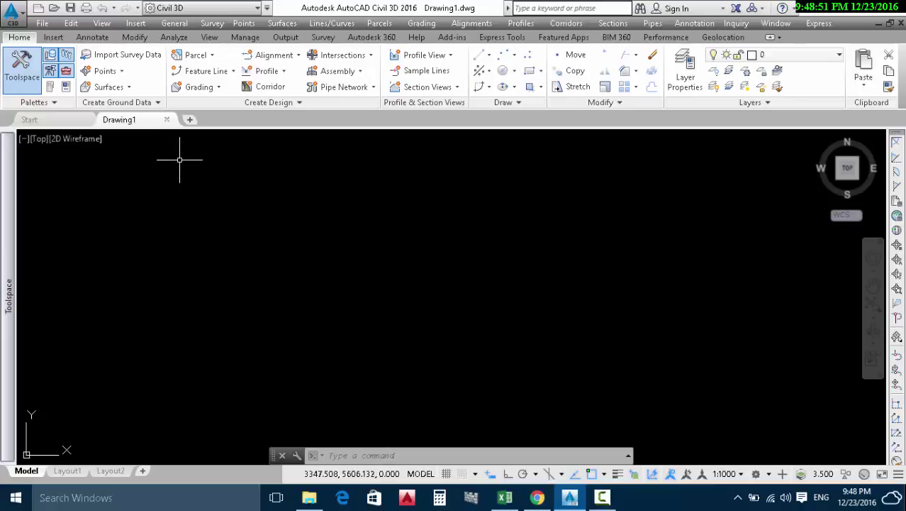
{"action": "left_click", "coordinate": [122, 71]}
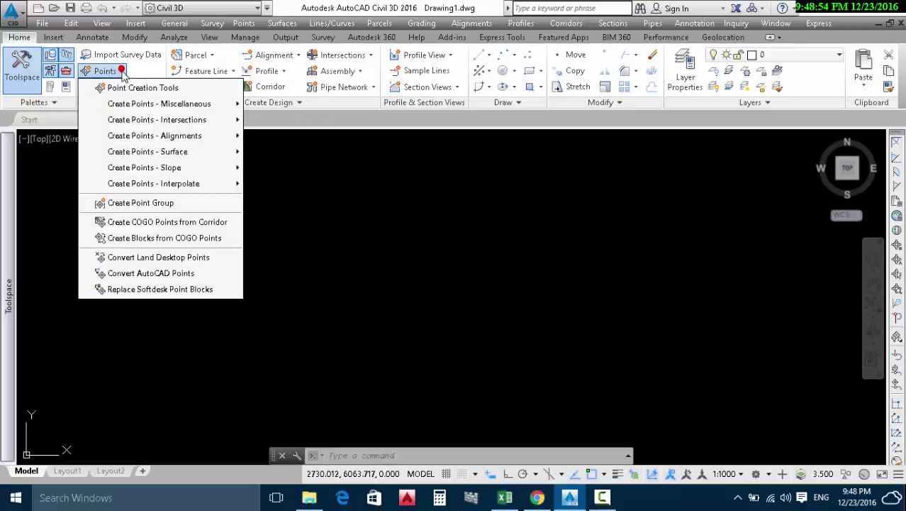
{"action": "left_click", "coordinate": [130, 86]}
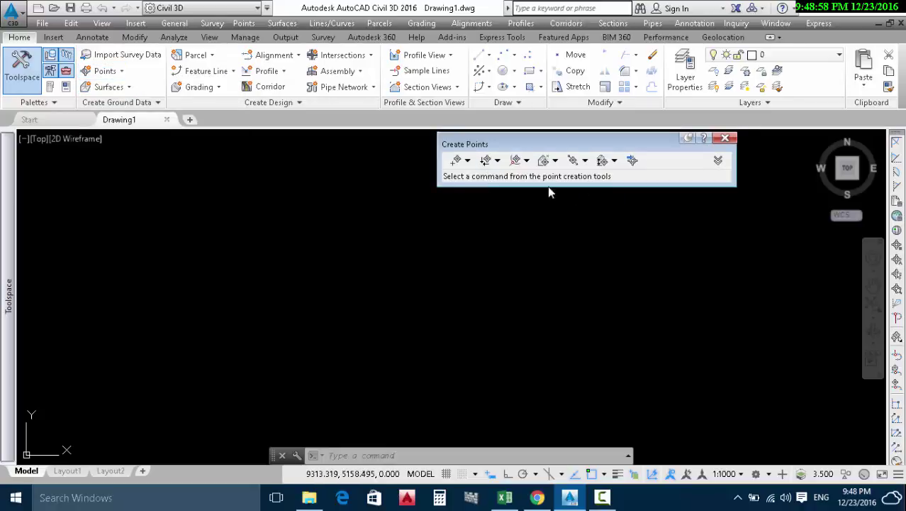
{"action": "left_click", "coordinate": [632, 161]}
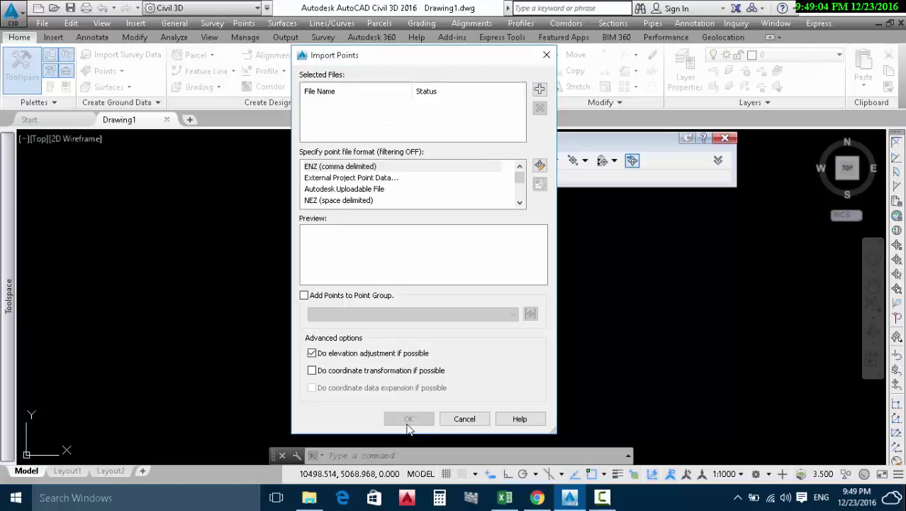
{"action": "left_click", "coordinate": [546, 54]}
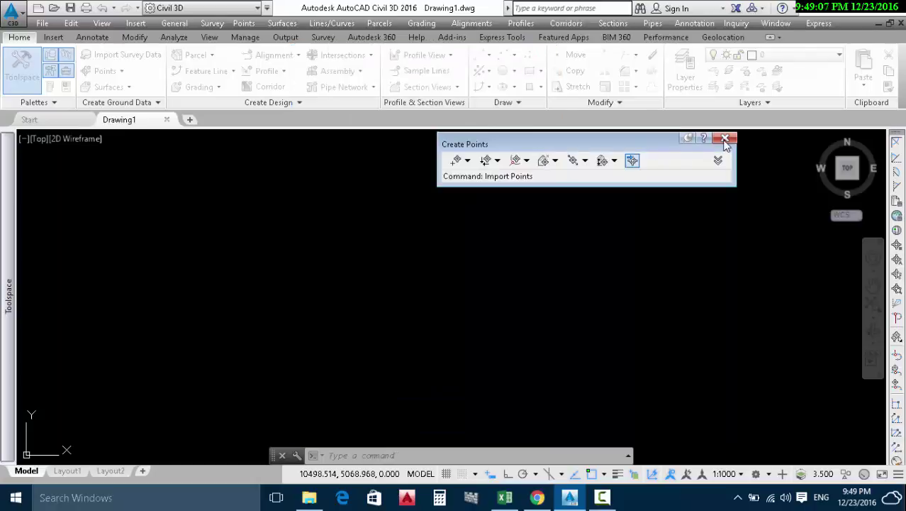
{"action": "left_click", "coordinate": [725, 139]}
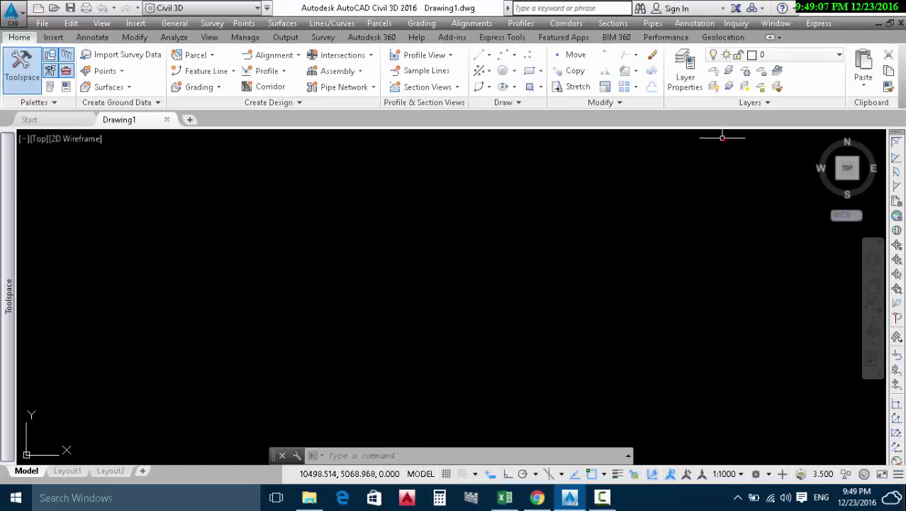
{"action": "left_click", "coordinate": [245, 23]}
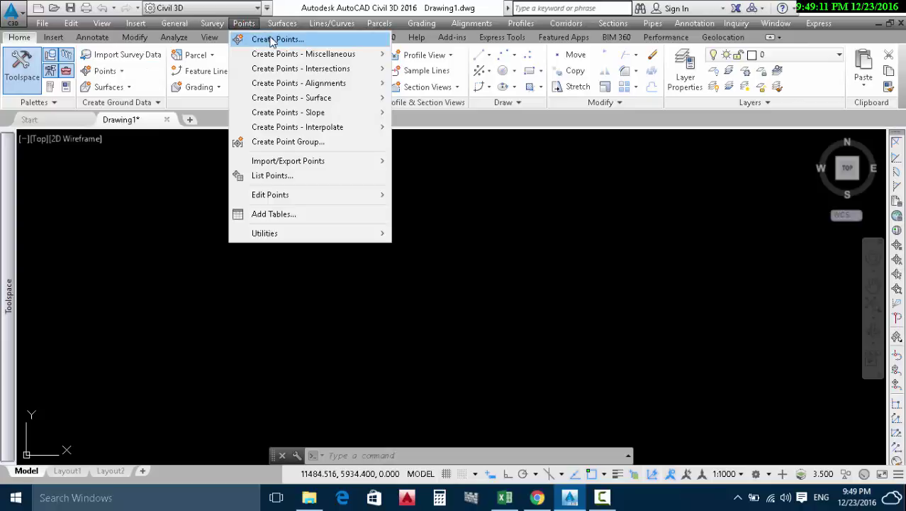
{"action": "mouse_move", "coordinate": [316, 164]}
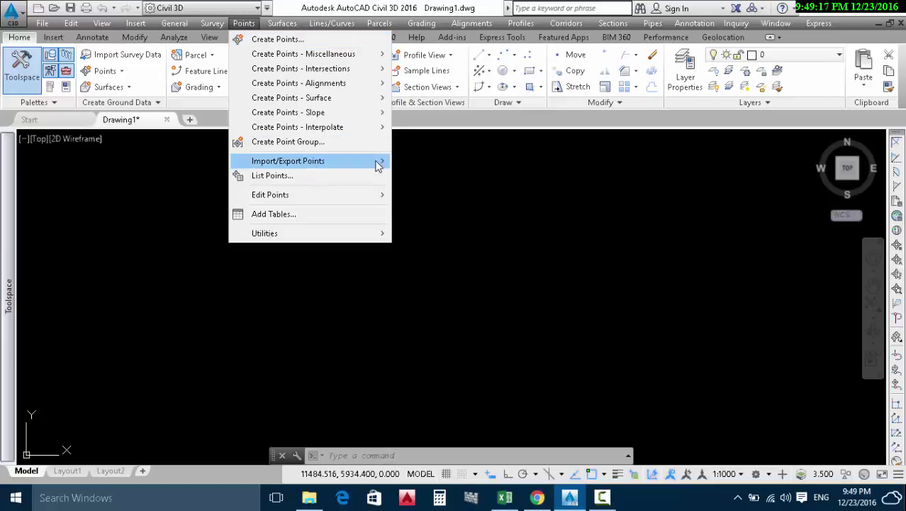
{"action": "mouse_move", "coordinate": [376, 162]}
{"action": "left_click", "coordinate": [376, 274]}
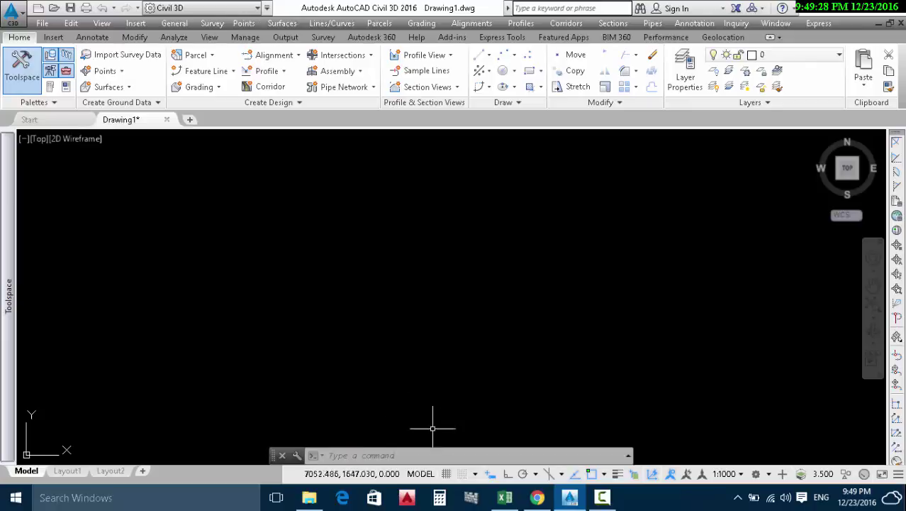
{"action": "key", "text": "Escape"}
{"action": "key", "text": "Escape"}
{"action": "key", "text": "Escape"}
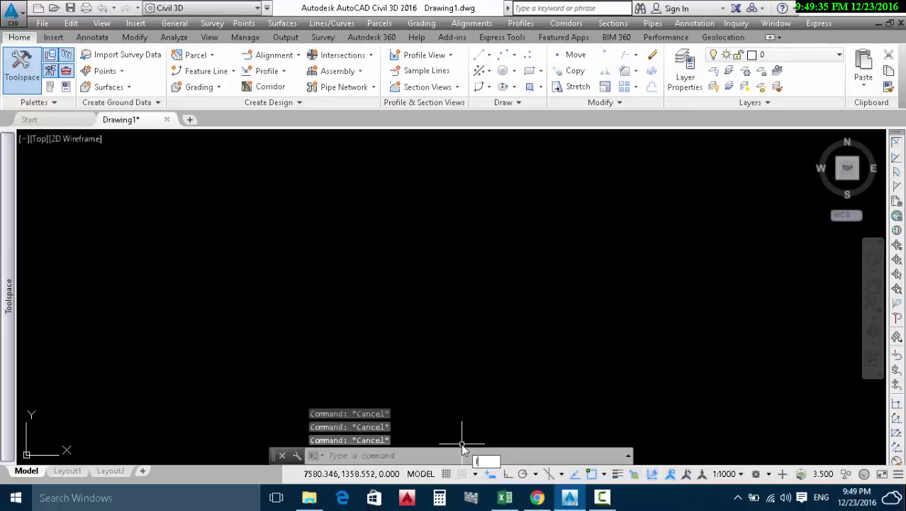
Start the IMPORTPOINTS command and look through the available point file formats, including the PENZ and PENZD variants
{"action": "type", "text": "IM"}
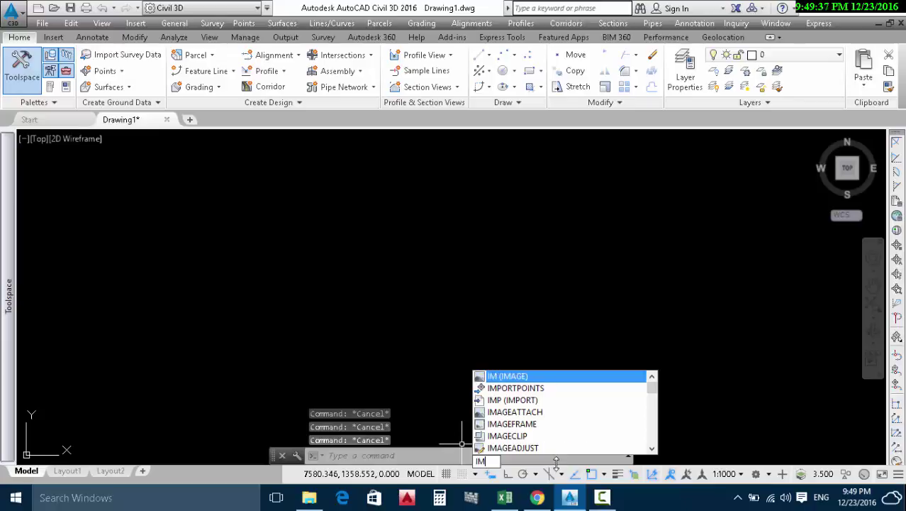
{"action": "type", "text": "P"}
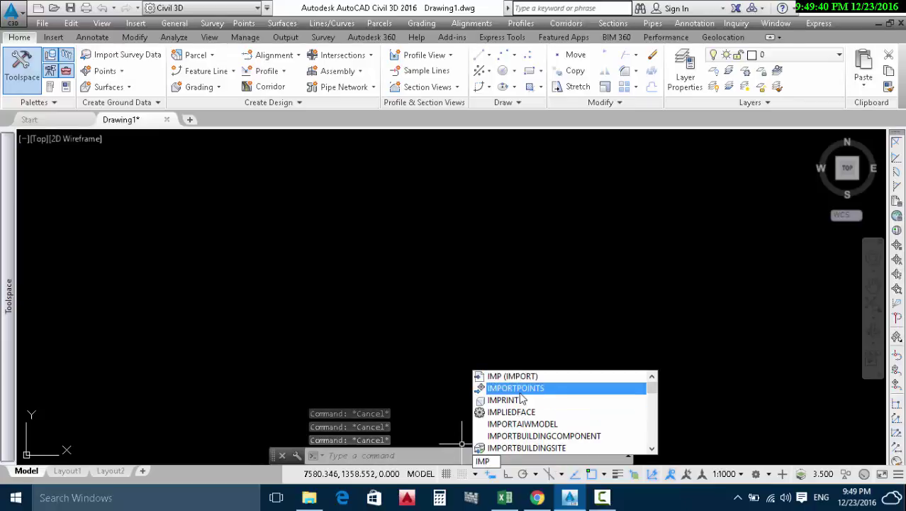
{"action": "left_click", "coordinate": [504, 389]}
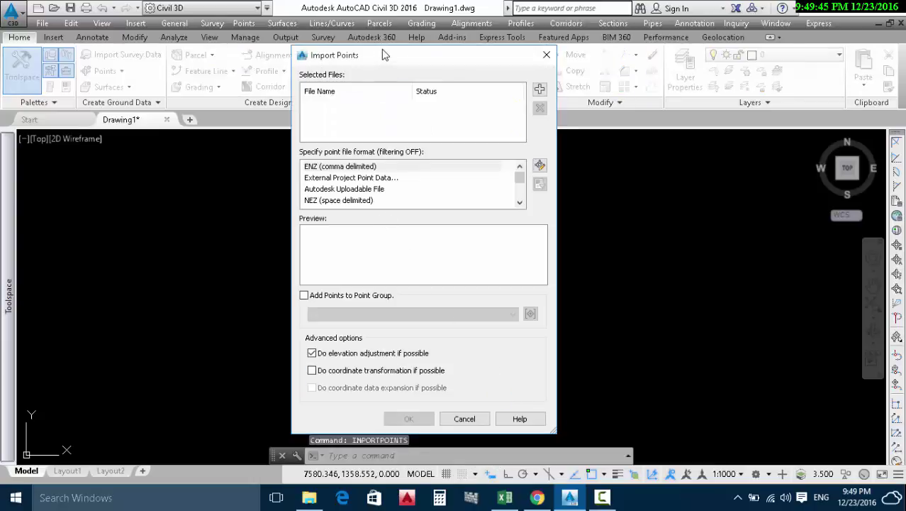
{"action": "left_click_drag", "start_coordinate": [384, 56], "coordinate": [385, 97]}
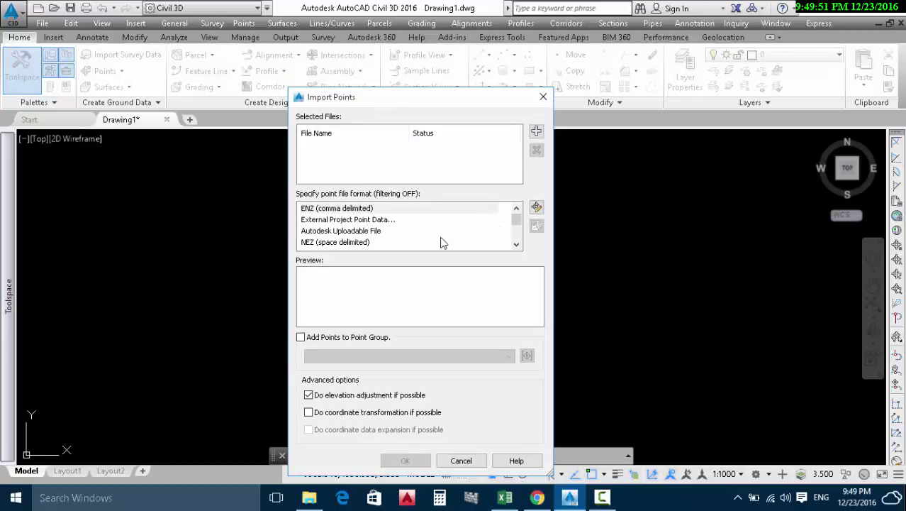
{"action": "left_click_drag", "start_coordinate": [516, 222], "coordinate": [517, 242]}
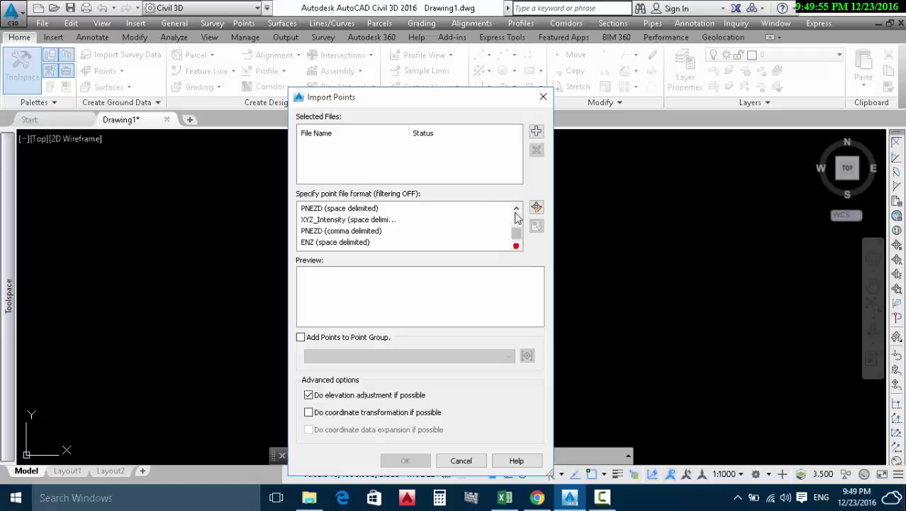
{"action": "left_click", "coordinate": [517, 210]}
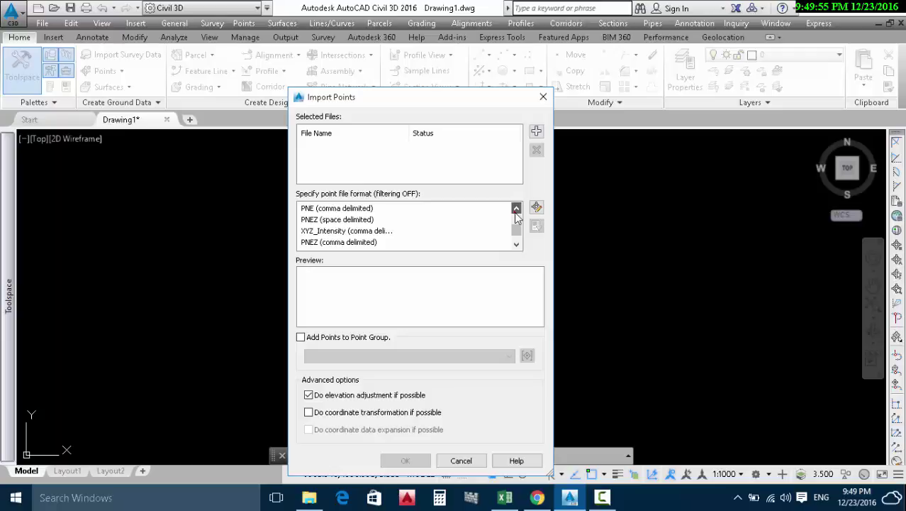
{"action": "left_click", "coordinate": [515, 211]}
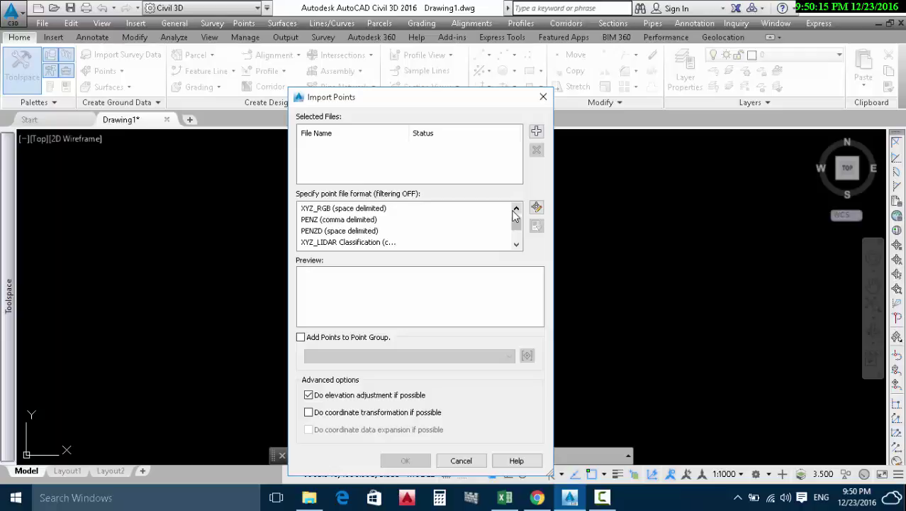
{"action": "left_click", "coordinate": [517, 208]}
{"action": "left_click", "coordinate": [516, 207]}
{"action": "left_click", "coordinate": [517, 207]}
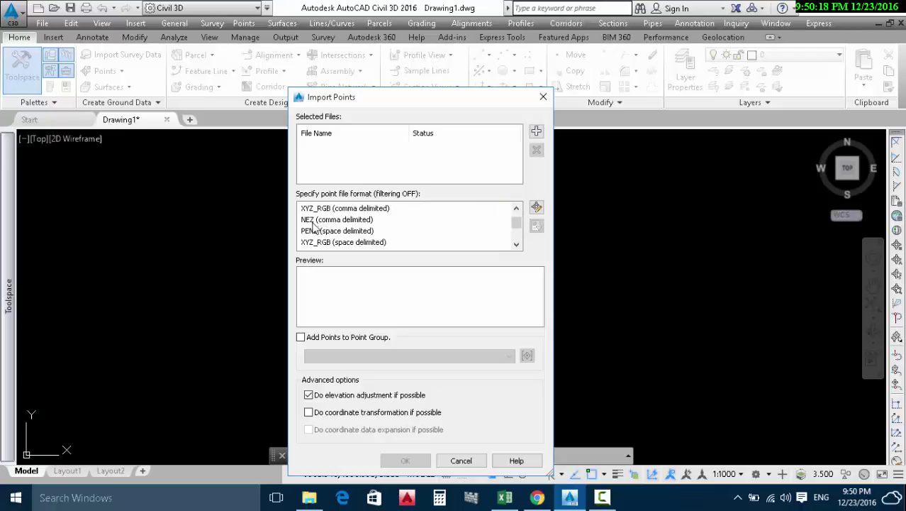
{"action": "left_click", "coordinate": [517, 245]}
{"action": "left_click", "coordinate": [517, 246]}
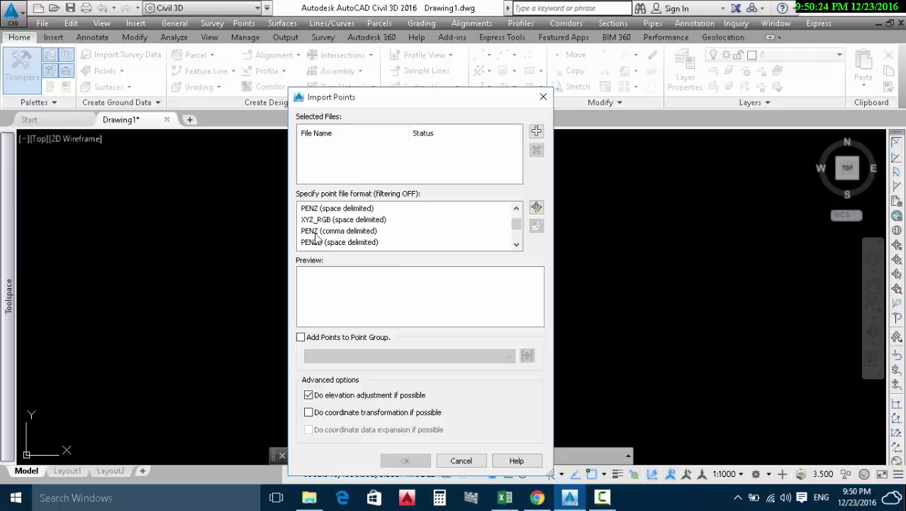
{"action": "left_click", "coordinate": [517, 245]}
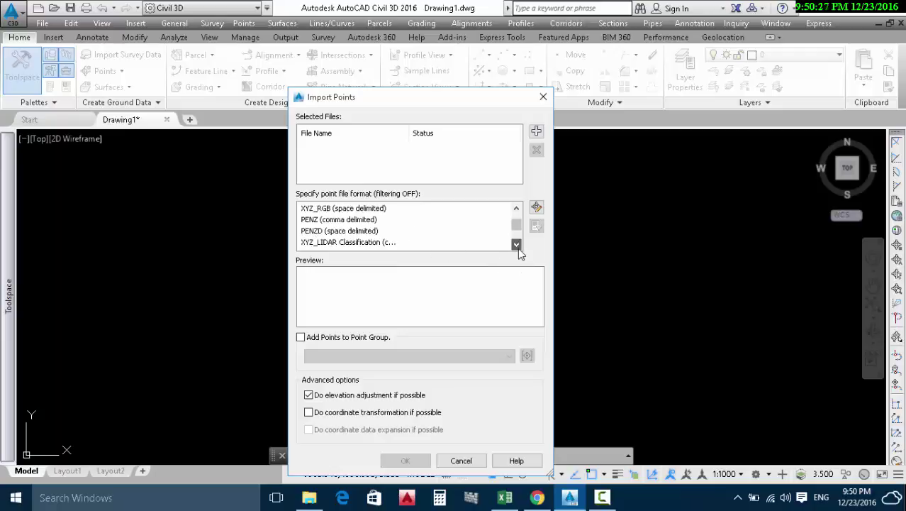
{"action": "left_click", "coordinate": [517, 245]}
{"action": "left_click", "coordinate": [517, 246]}
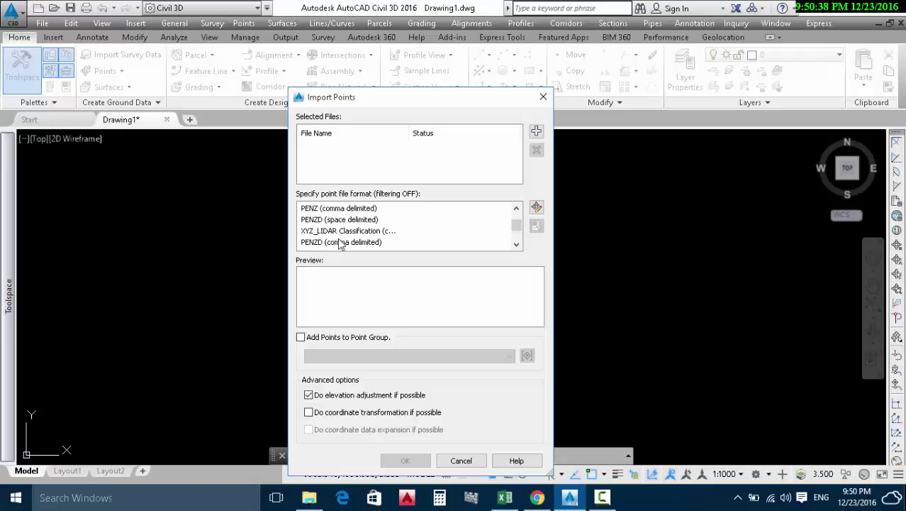
Try adding 1.txt from the Desktop as the source file and remove it from the selected files
{"action": "left_click", "coordinate": [535, 131]}
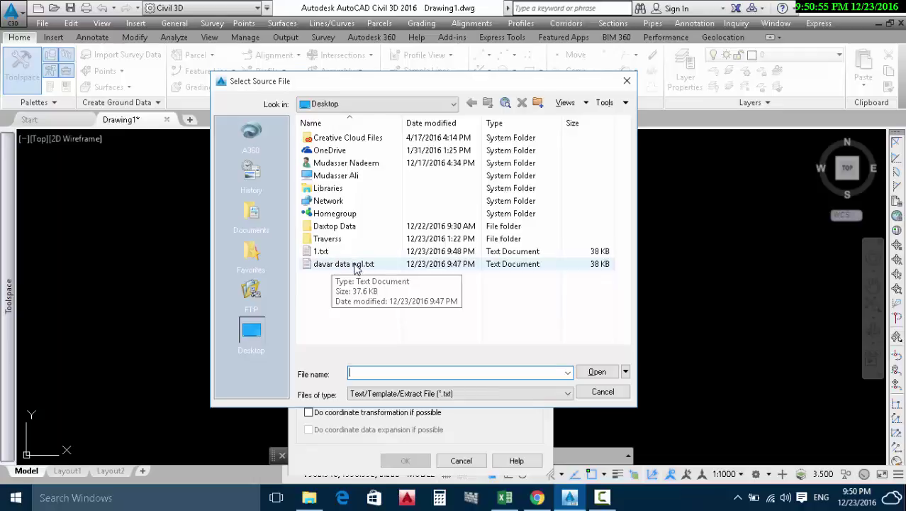
{"action": "left_click", "coordinate": [322, 253]}
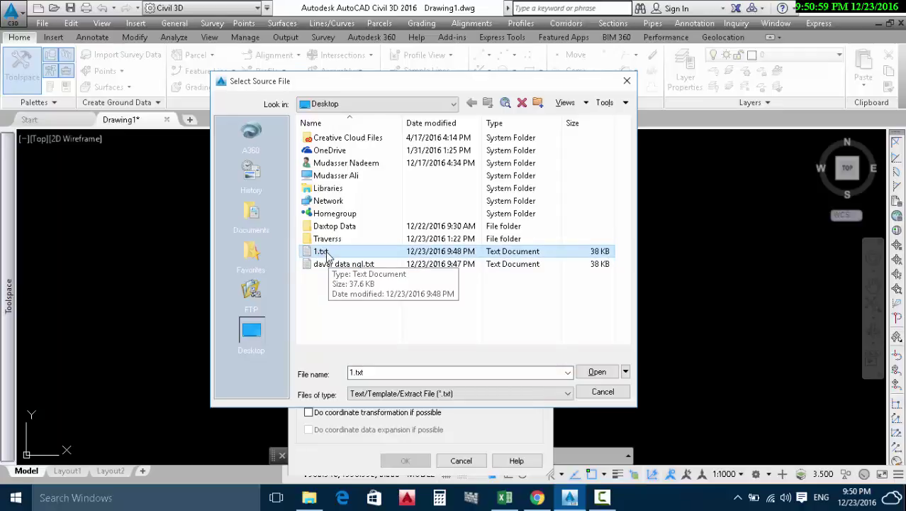
{"action": "left_click", "coordinate": [597, 372]}
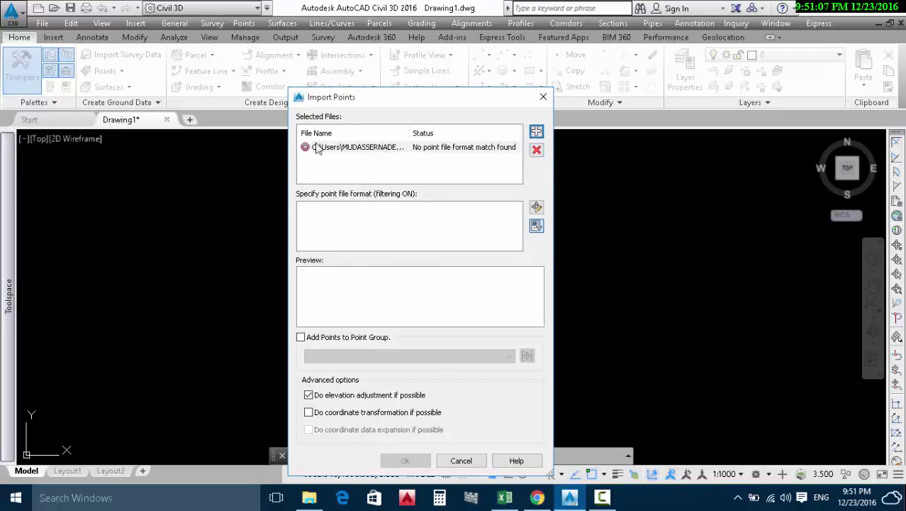
{"action": "left_click", "coordinate": [537, 151]}
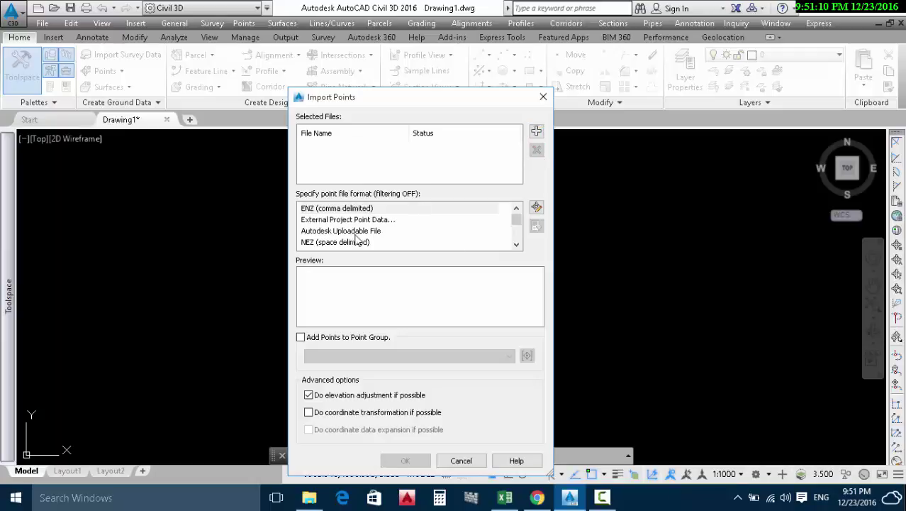
Try importing 1.txt with the PENZD (comma delimited) format and remove the file from the selection
{"action": "left_click", "coordinate": [516, 244]}
{"action": "double_click", "coordinate": [516, 244]}
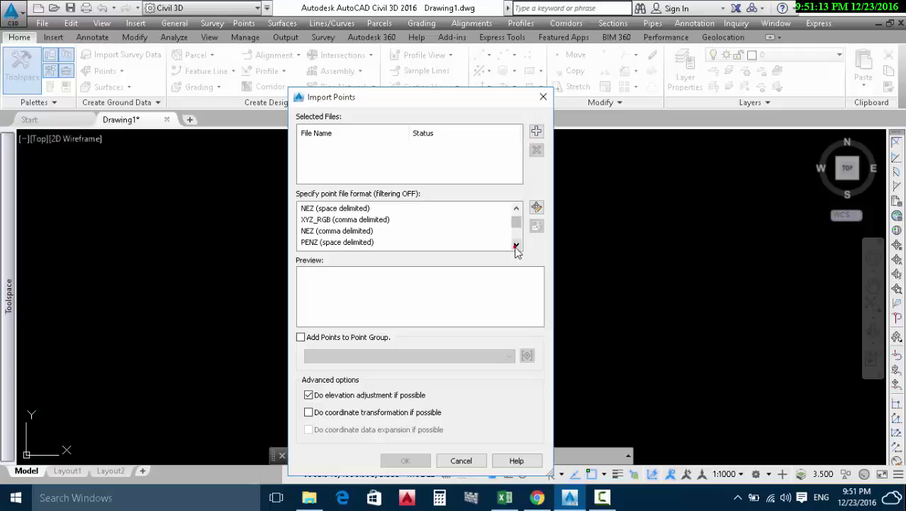
{"action": "left_click", "coordinate": [516, 245]}
{"action": "double_click", "coordinate": [517, 245]}
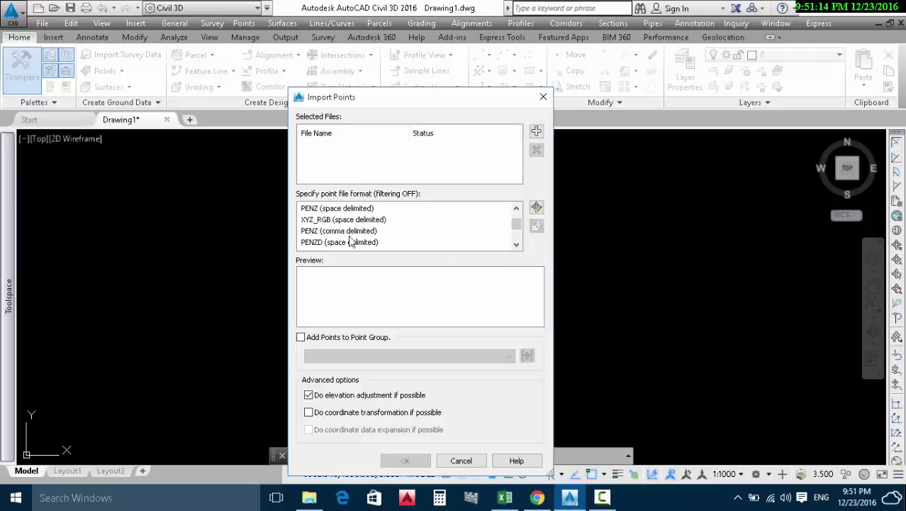
{"action": "left_click", "coordinate": [517, 245]}
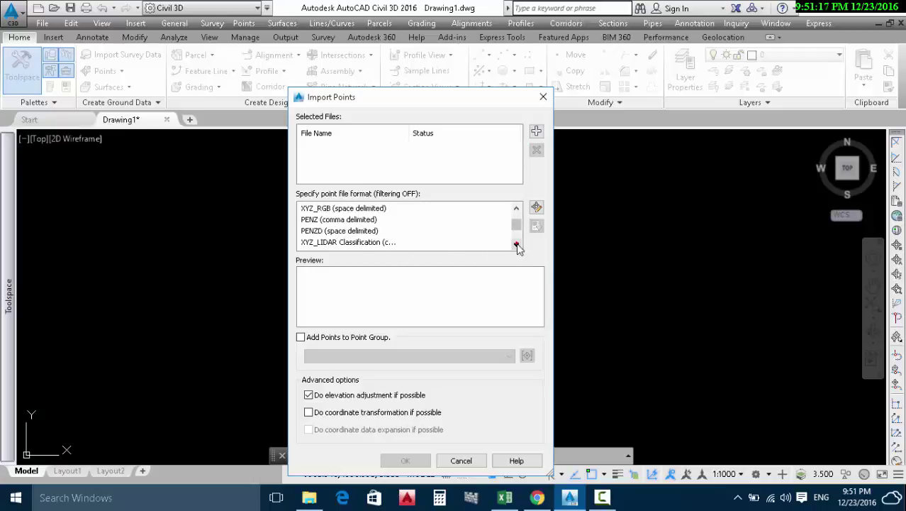
{"action": "left_click", "coordinate": [516, 245]}
{"action": "left_click", "coordinate": [362, 243]}
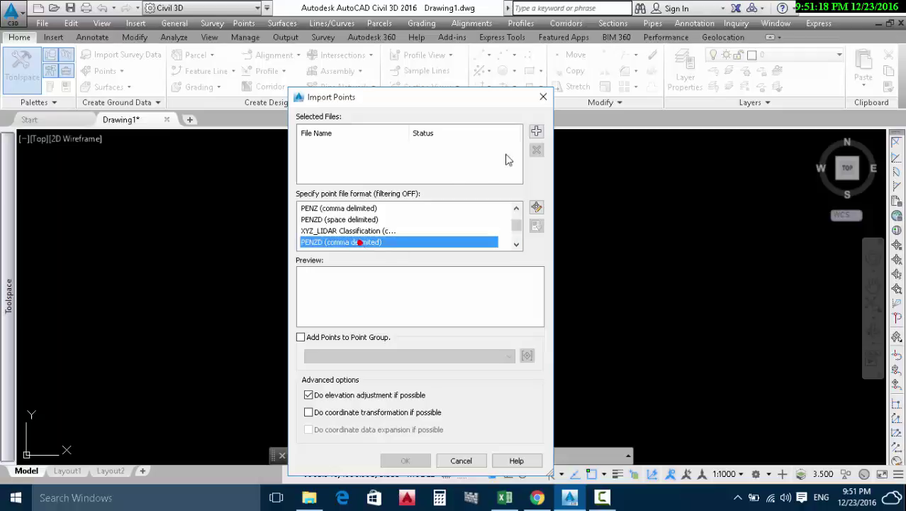
{"action": "left_click", "coordinate": [536, 131]}
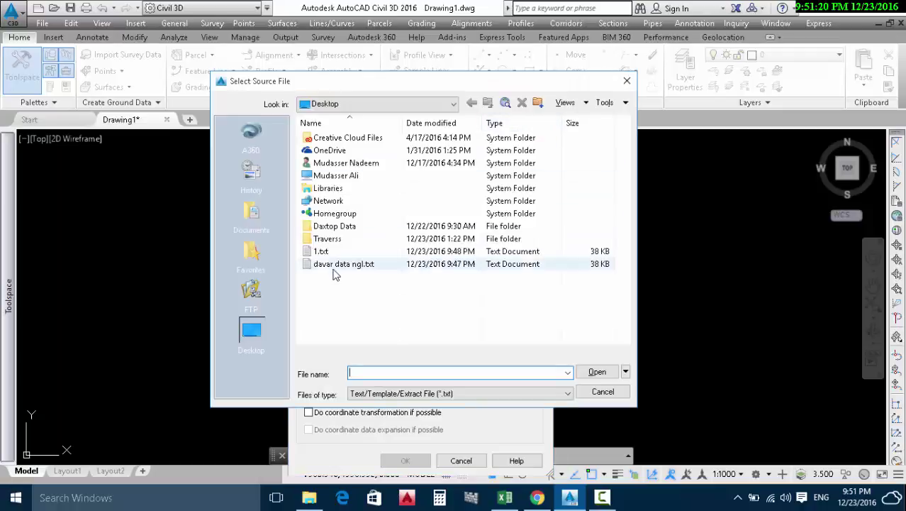
{"action": "left_click", "coordinate": [319, 251]}
{"action": "left_click", "coordinate": [585, 374]}
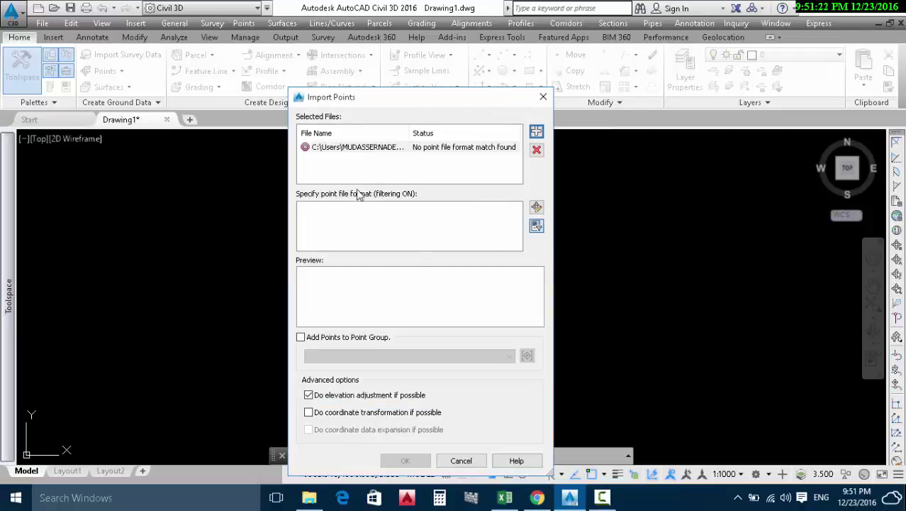
{"action": "left_click", "coordinate": [537, 152]}
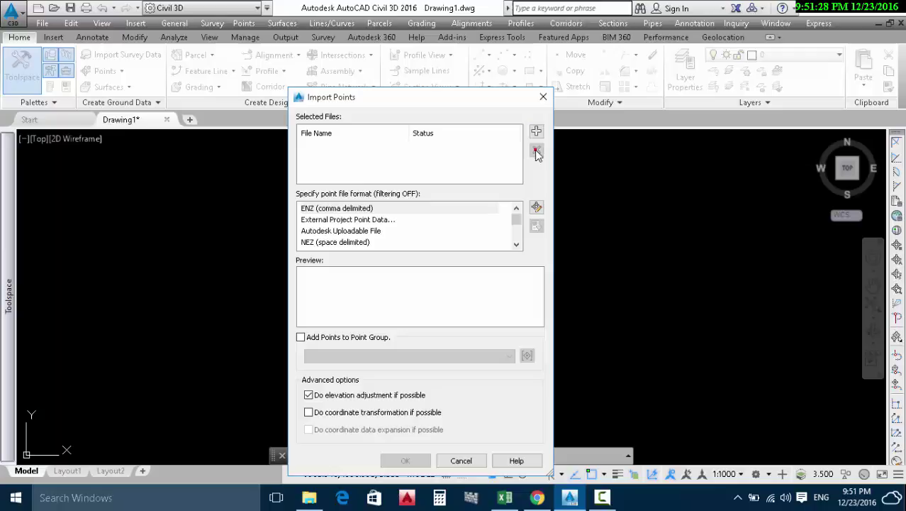
Try importing davar data ngl.txt with the PENZD (comma delimited) format and remove the file from the selection
{"action": "left_click", "coordinate": [516, 244]}
{"action": "left_click", "coordinate": [516, 244]}
{"action": "left_click", "coordinate": [517, 245]}
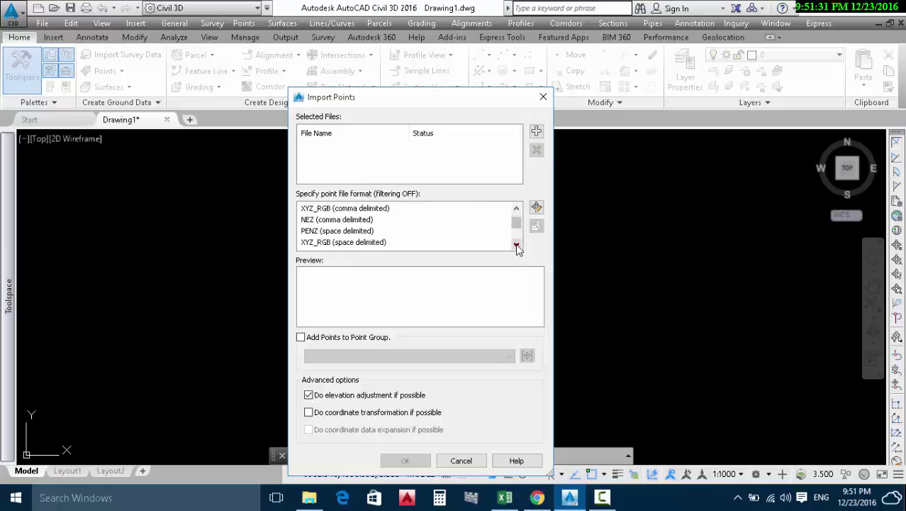
{"action": "left_click", "coordinate": [516, 245]}
{"action": "left_click", "coordinate": [516, 244]}
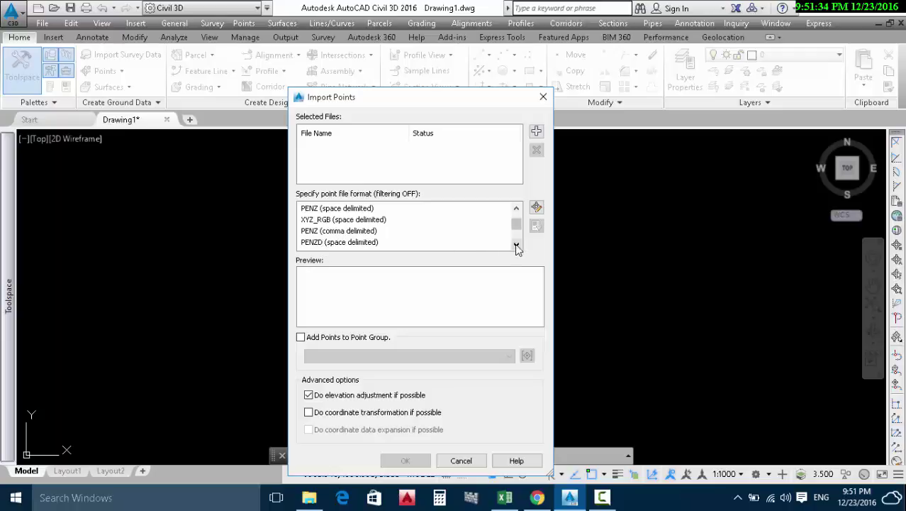
{"action": "left_click", "coordinate": [516, 245]}
{"action": "left_click", "coordinate": [517, 244]}
{"action": "left_click", "coordinate": [356, 242]}
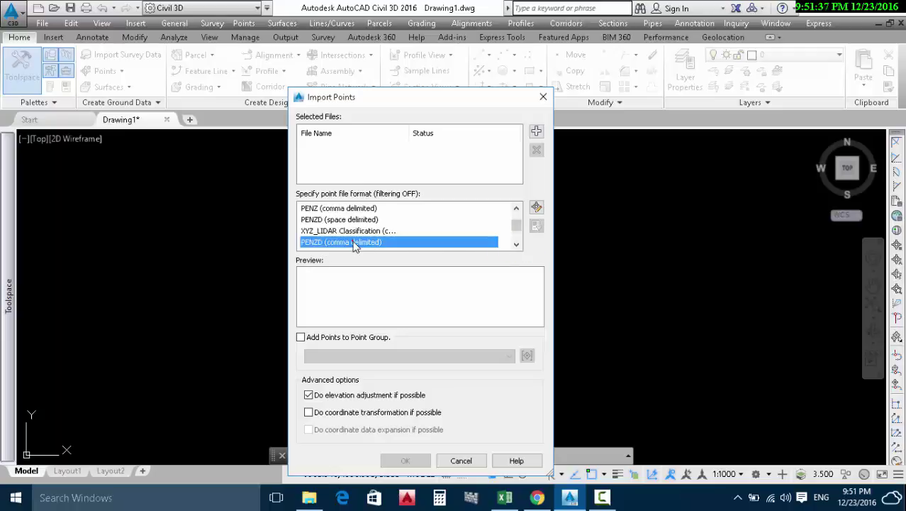
{"action": "left_click", "coordinate": [536, 131]}
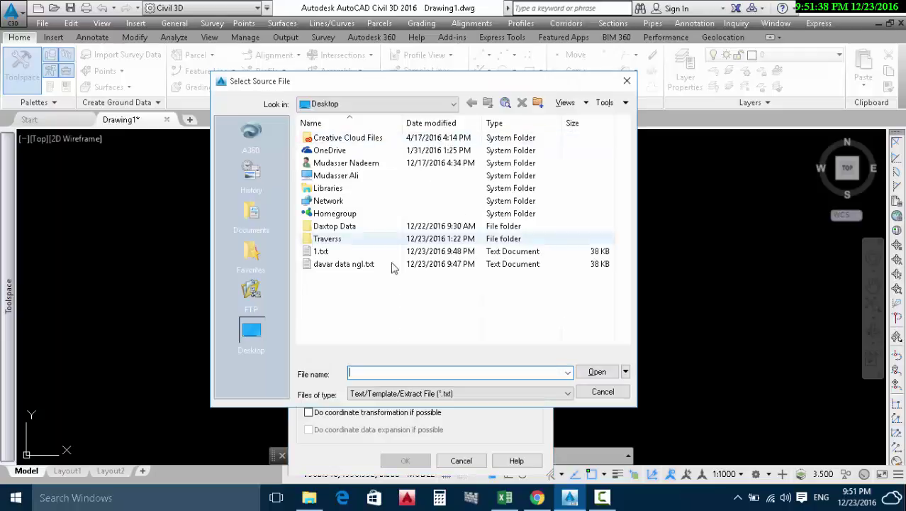
{"action": "left_click", "coordinate": [333, 264]}
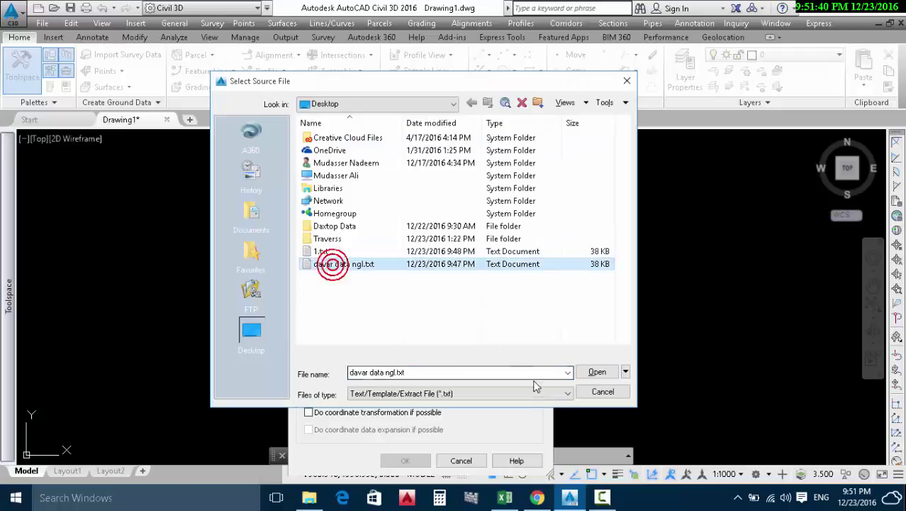
{"action": "left_click", "coordinate": [588, 376]}
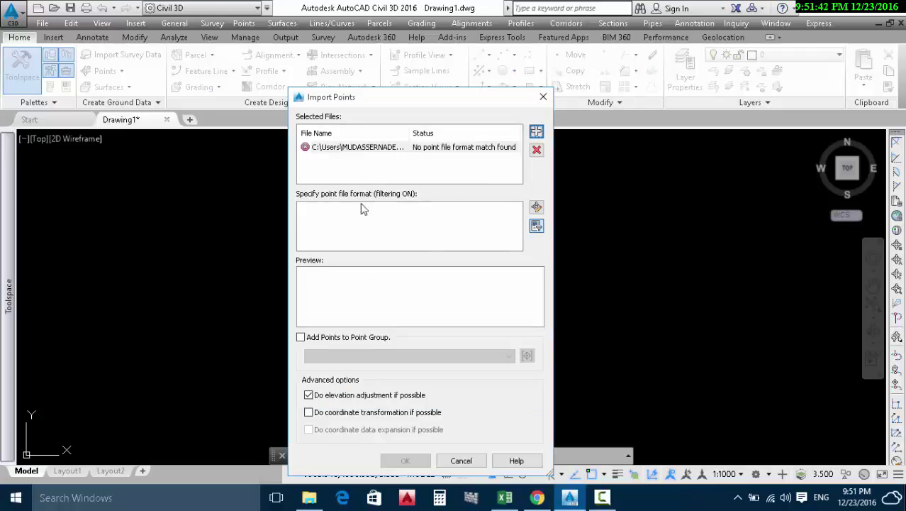
{"action": "left_click", "coordinate": [536, 151]}
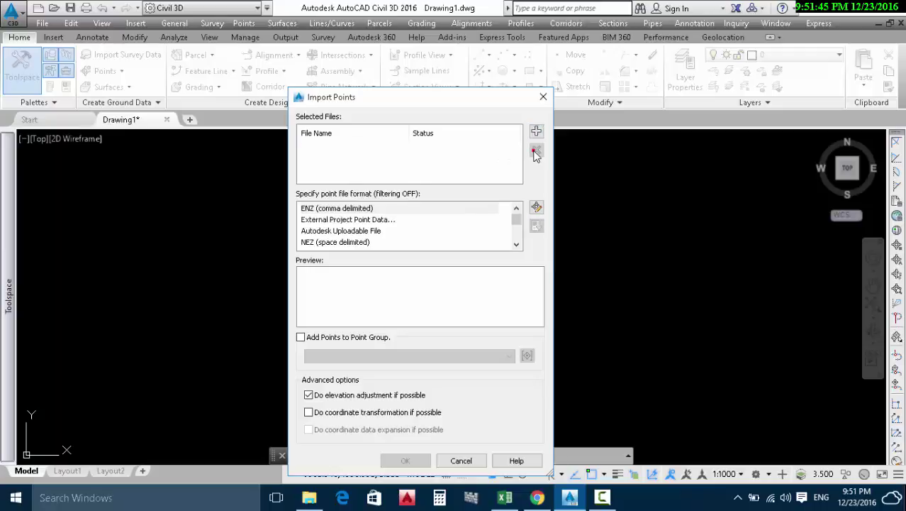
{"action": "left_click", "coordinate": [601, 499]}
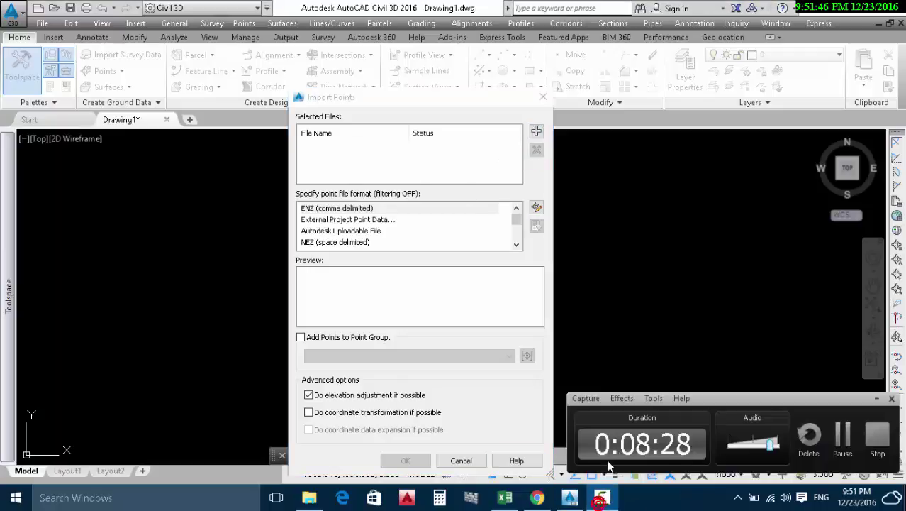
{"action": "left_click", "coordinate": [839, 438]}
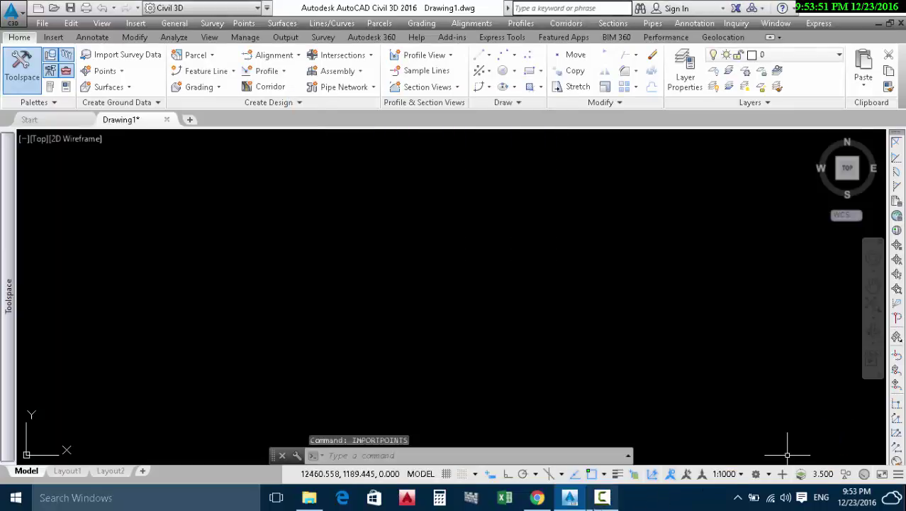
{"action": "left_click", "coordinate": [603, 499]}
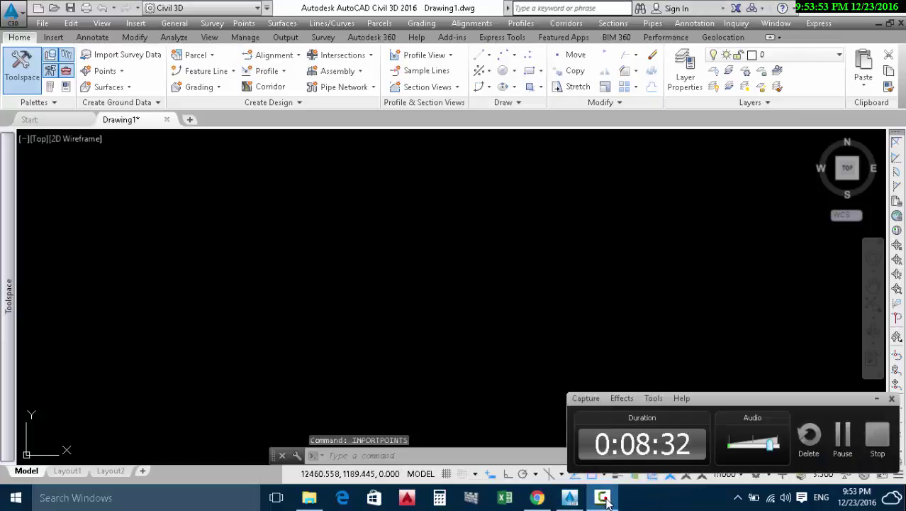
{"action": "left_click", "coordinate": [571, 498]}
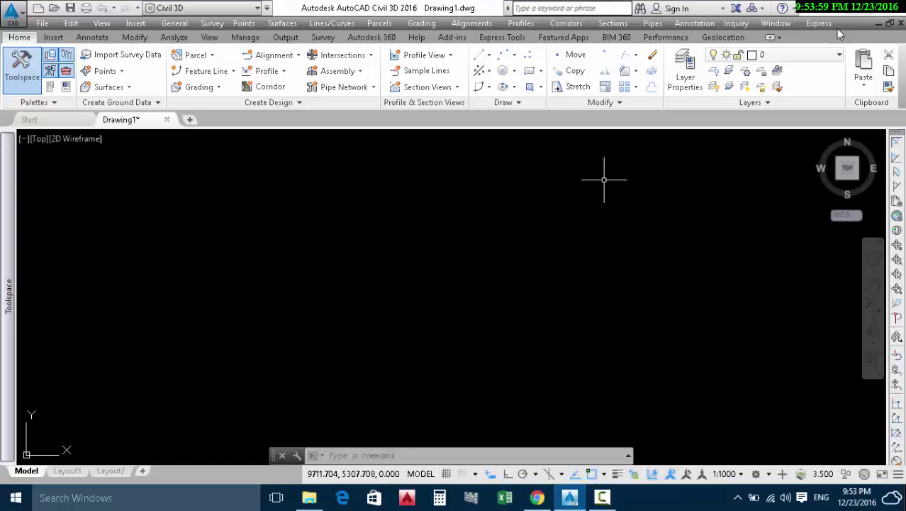
Open 1.txt from the desktop in Notepad, set the tenth point's number to 10, renumber point 21 as A21, and save the file
{"action": "key", "text": "super+d"}
{"action": "double_click", "coordinate": [472, 86]}
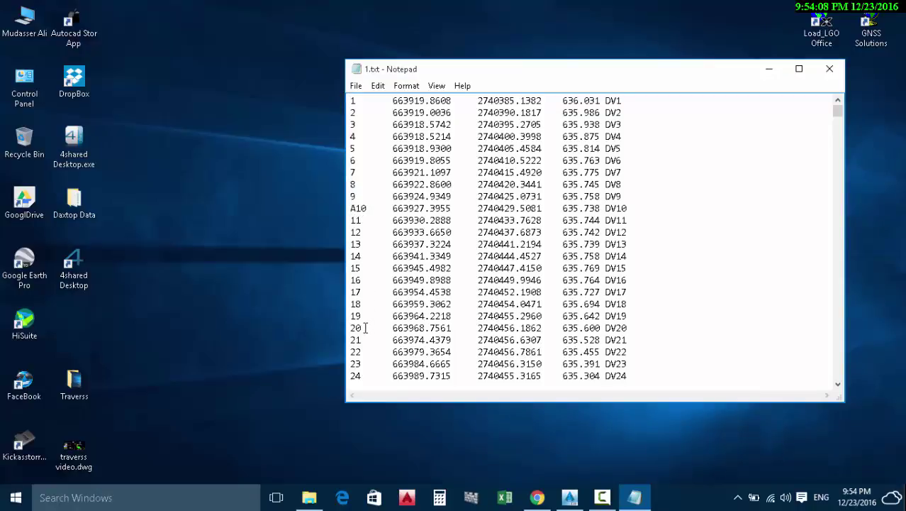
{"action": "left_click_drag", "start_coordinate": [358, 208], "coordinate": [348, 208]}
{"action": "left_click", "coordinate": [354, 343]}
{"action": "left_click", "coordinate": [356, 85]}
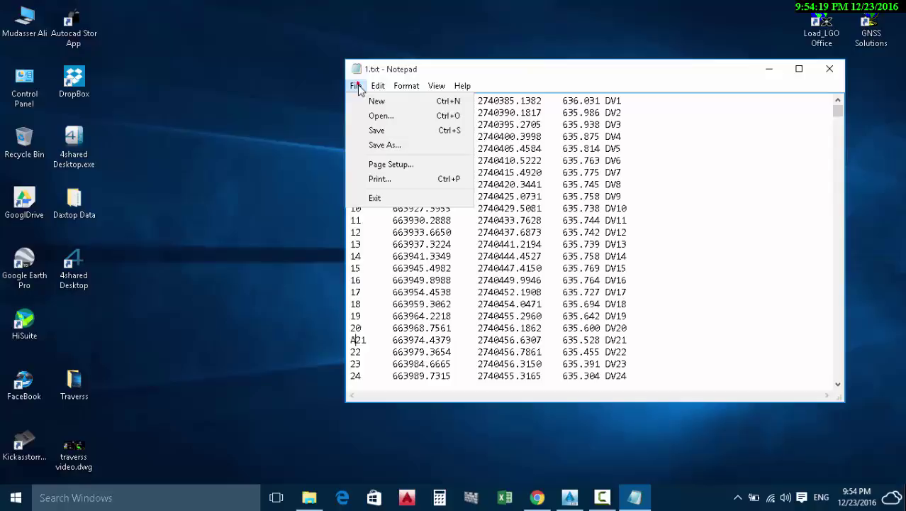
{"action": "left_click", "coordinate": [378, 129]}
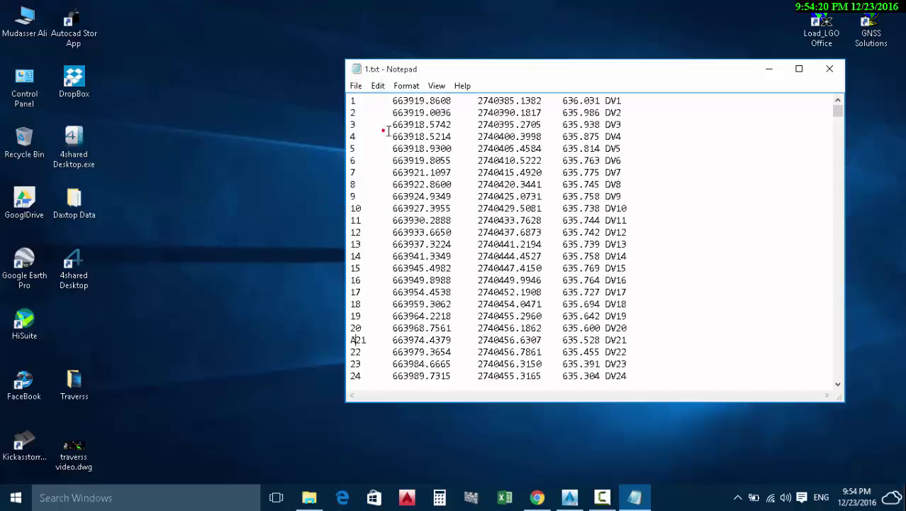
{"action": "left_click", "coordinate": [831, 70]}
Switch back to Civil 3D, start the IMPORTPOINTS command and add 1.txt from the Desktop as the source file
{"action": "left_click", "coordinate": [571, 497]}
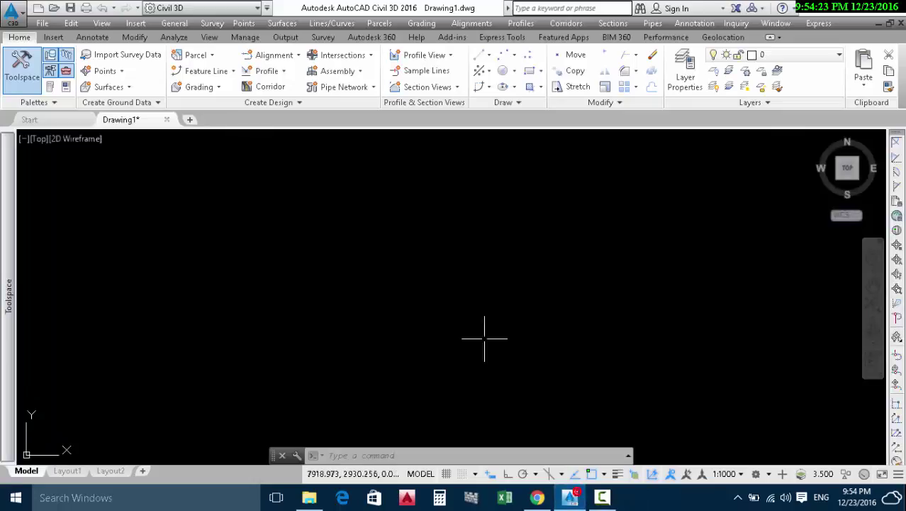
{"action": "left_click", "coordinate": [282, 176]}
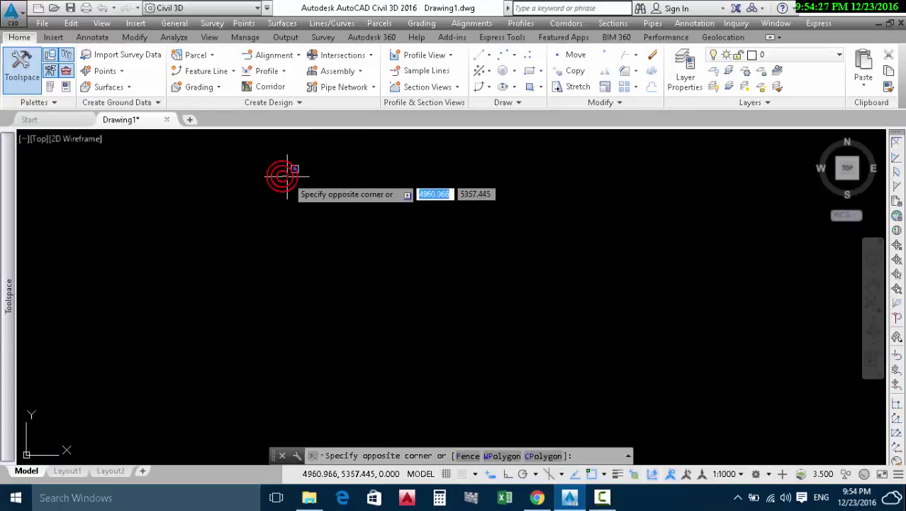
{"action": "key", "text": "Escape"}
{"action": "key", "text": "Escape"}
{"action": "type", "text": "IM"}
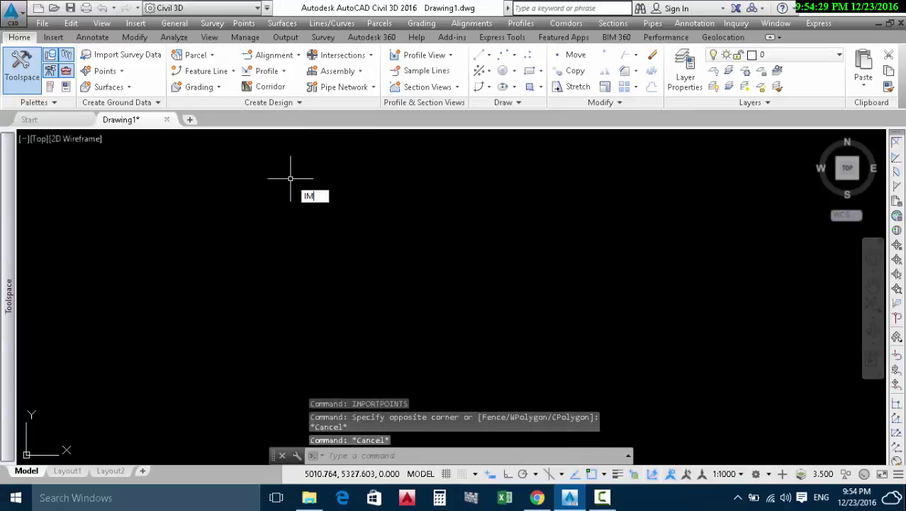
{"action": "type", "text": "P"}
{"action": "key", "text": "Return"}
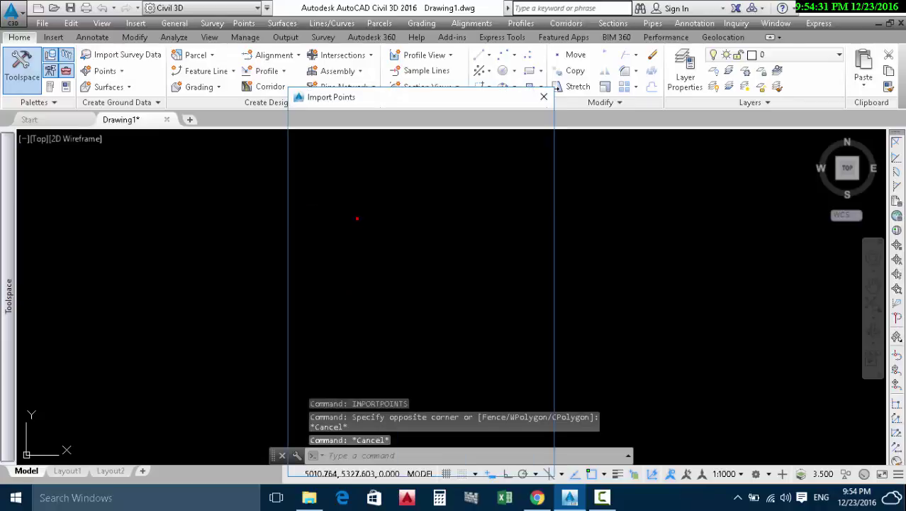
{"action": "left_click", "coordinate": [537, 131]}
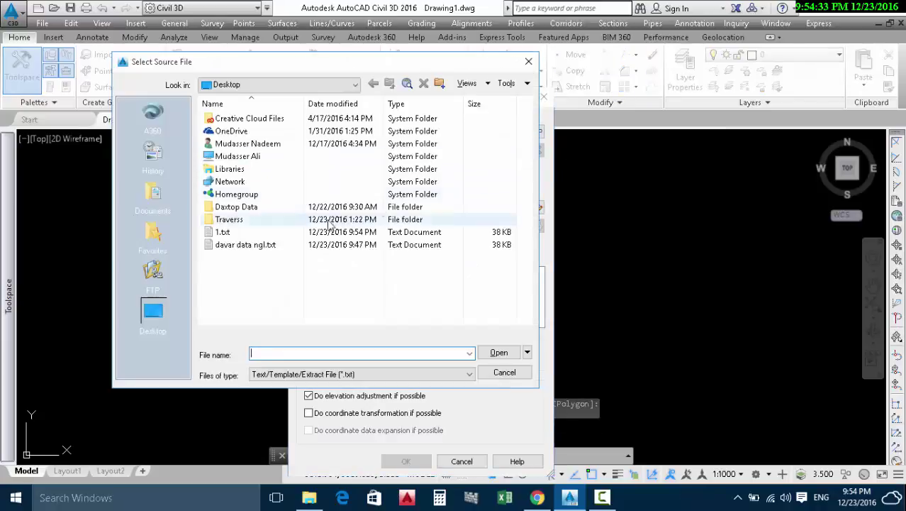
{"action": "left_click", "coordinate": [223, 232]}
{"action": "left_click", "coordinate": [499, 352]}
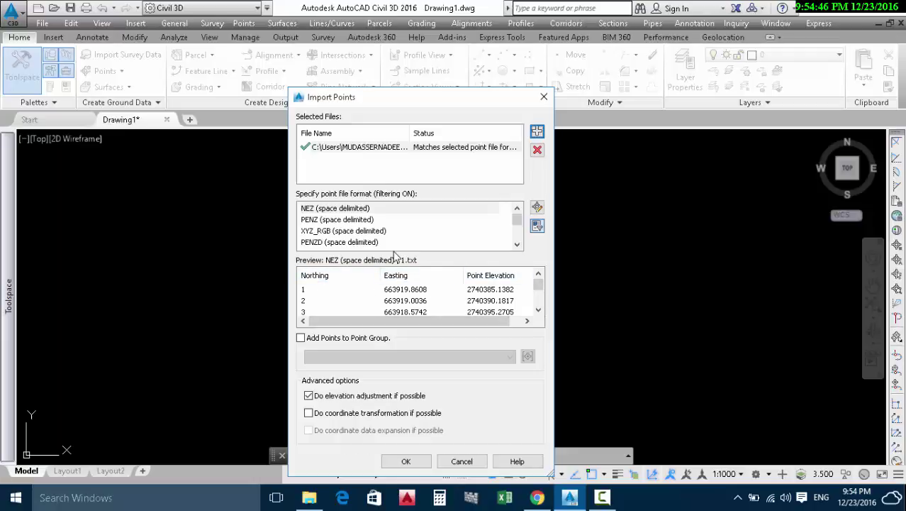
Look through the matching point file formats and select PENZD (space delimited) for 1.txt
{"action": "left_click", "coordinate": [517, 244]}
{"action": "left_click", "coordinate": [517, 244]}
{"action": "left_click", "coordinate": [517, 244]}
{"action": "left_click", "coordinate": [517, 244]}
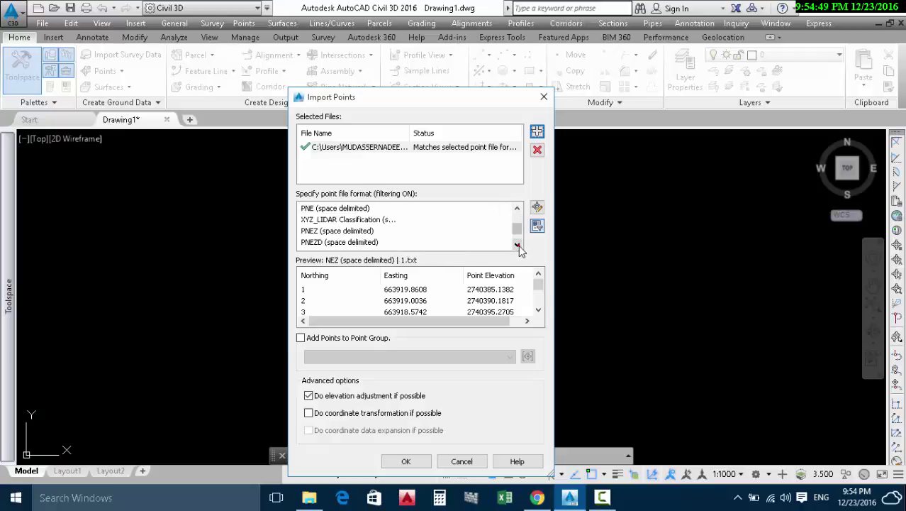
{"action": "left_click", "coordinate": [517, 244]}
{"action": "left_click", "coordinate": [517, 244]}
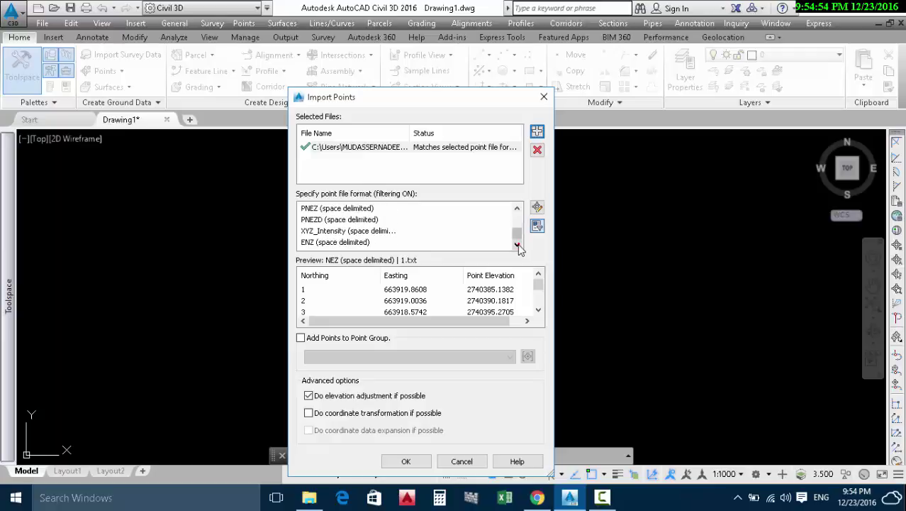
{"action": "left_click", "coordinate": [517, 209]}
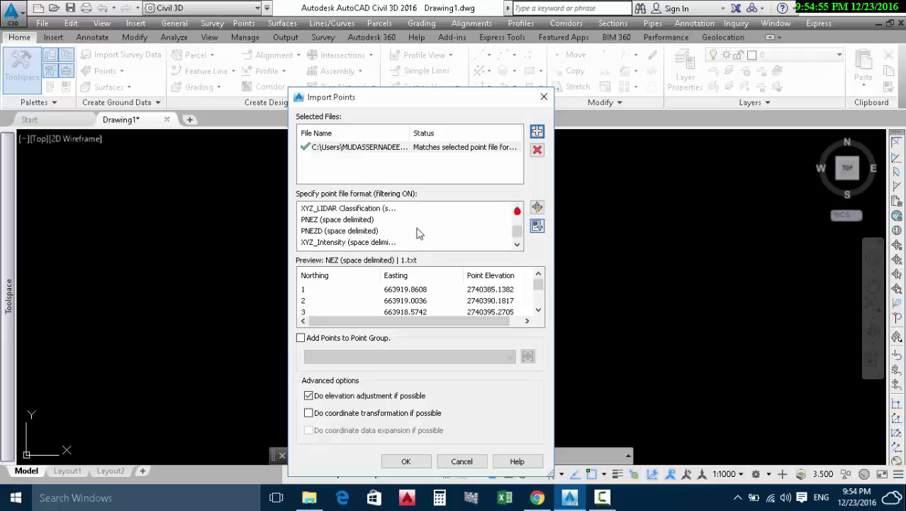
{"action": "left_click", "coordinate": [517, 208]}
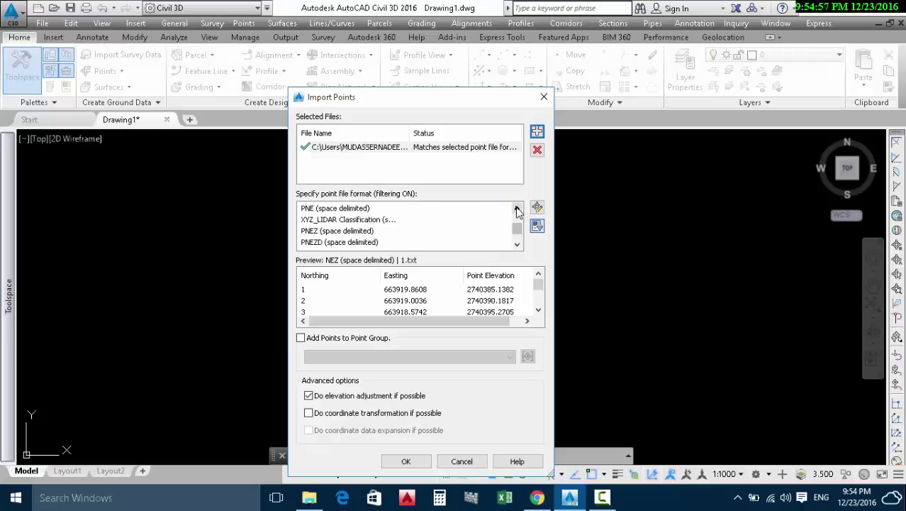
{"action": "left_click", "coordinate": [517, 208]}
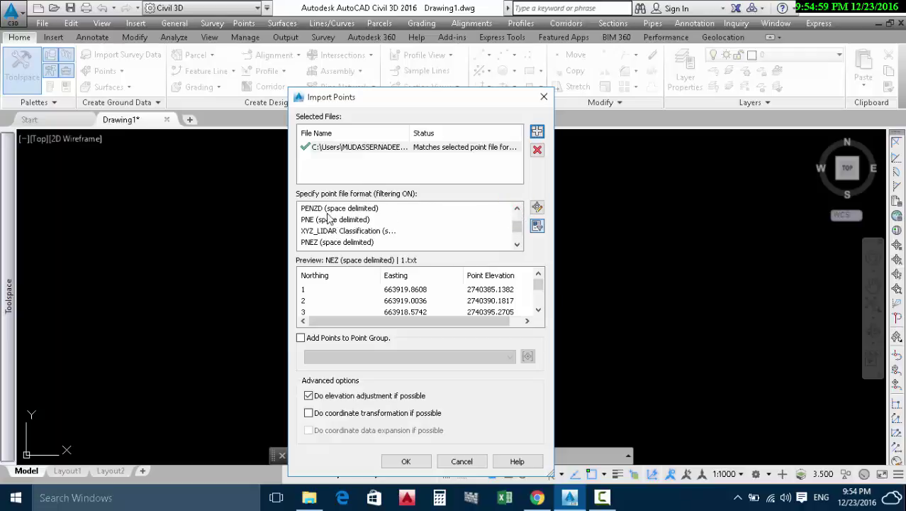
{"action": "left_click", "coordinate": [517, 209]}
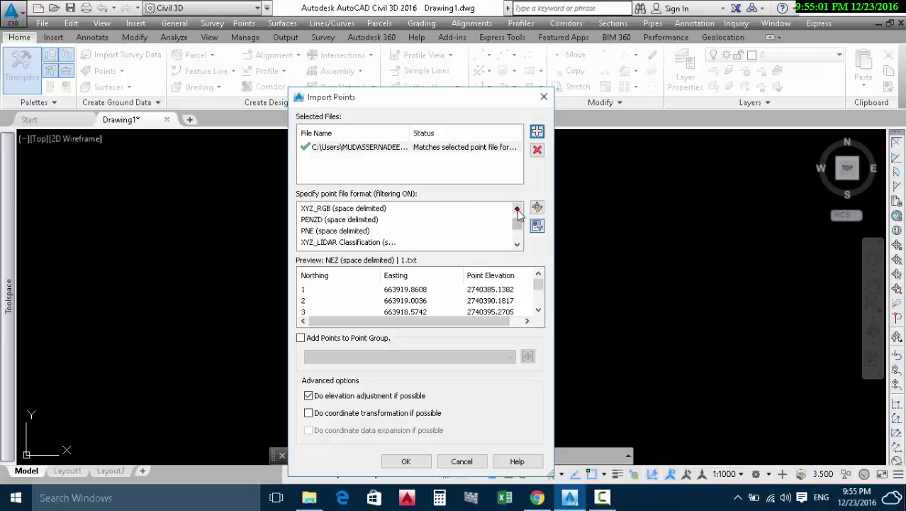
{"action": "left_click", "coordinate": [517, 209]}
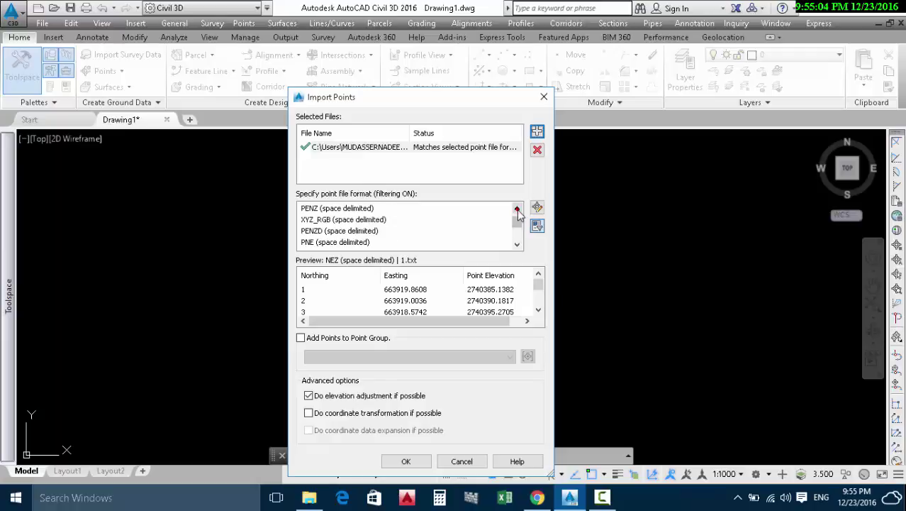
{"action": "left_click", "coordinate": [517, 209]}
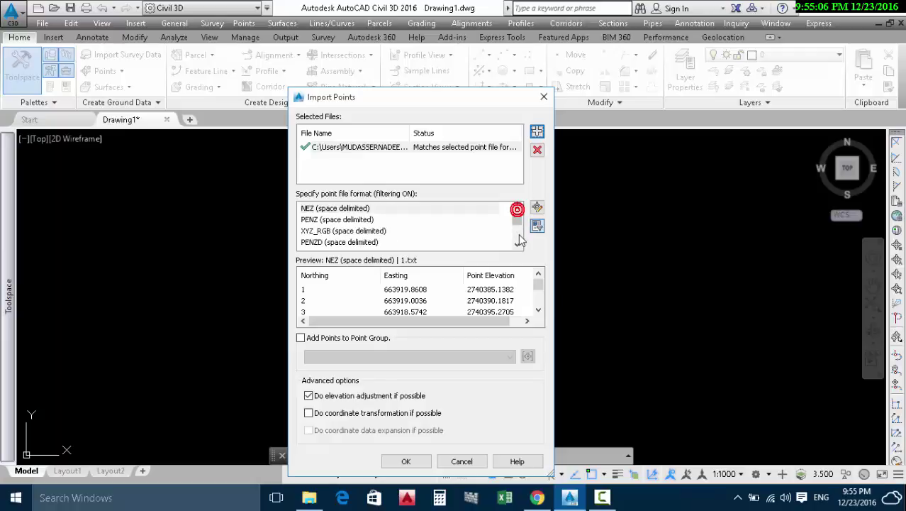
{"action": "left_click", "coordinate": [517, 244]}
{"action": "left_click", "coordinate": [340, 231]}
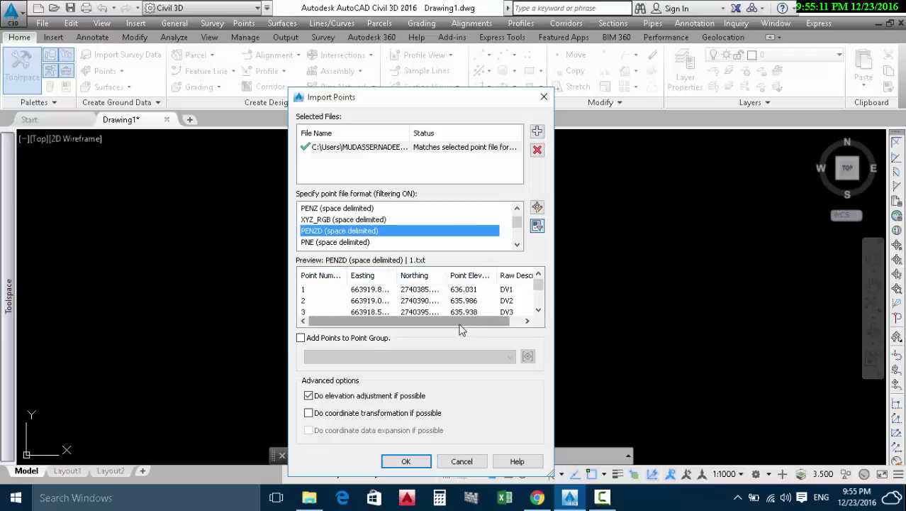
Examine the PENZD preview of 1.txt row by row to its end, checking point numbers, coordinates, elevations and descriptions
{"action": "left_click_drag", "start_coordinate": [459, 324], "coordinate": [482, 327]}
{"action": "left_click", "coordinate": [539, 310]}
{"action": "left_click", "coordinate": [538, 310]}
{"action": "left_click", "coordinate": [538, 310]}
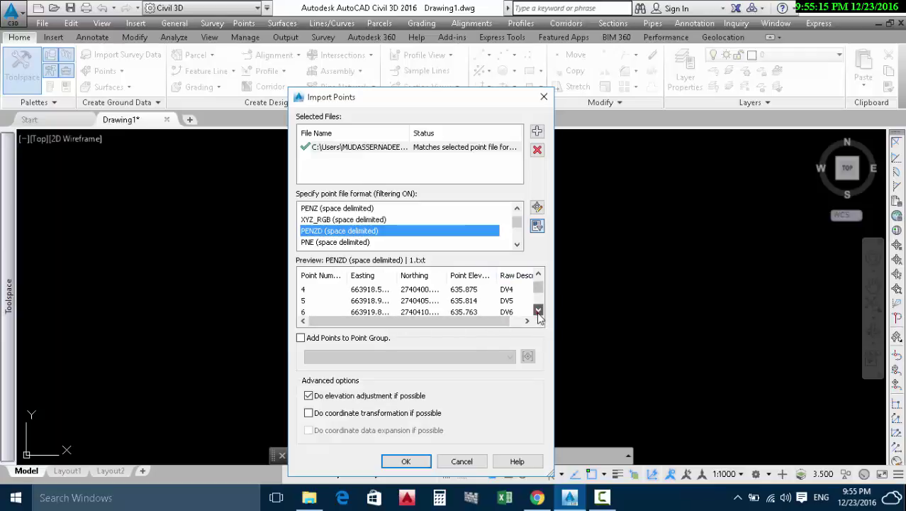
{"action": "left_click", "coordinate": [538, 310]}
{"action": "left_click", "coordinate": [538, 310]}
{"action": "left_click", "coordinate": [539, 310]}
{"action": "left_click", "coordinate": [538, 310]}
{"action": "left_click", "coordinate": [538, 310]}
{"action": "left_click", "coordinate": [538, 310]}
{"action": "left_click", "coordinate": [538, 310]}
{"action": "left_click", "coordinate": [538, 309]}
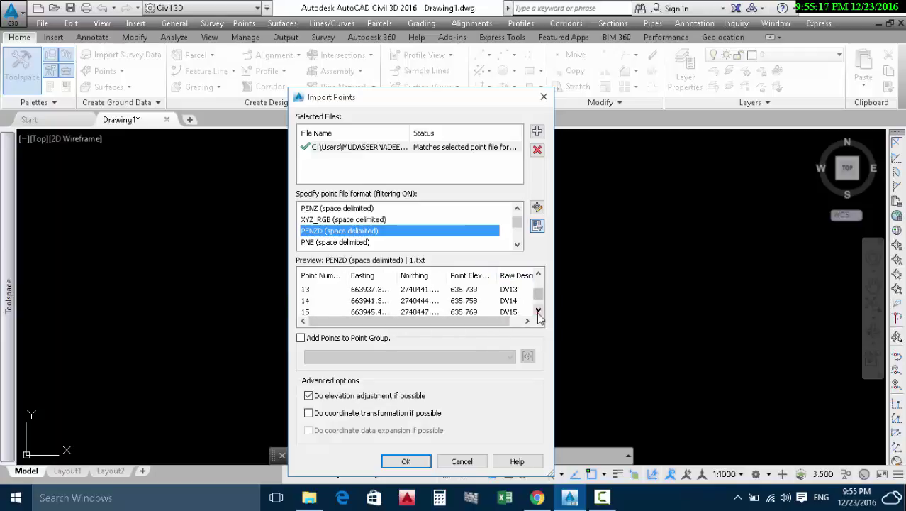
{"action": "left_click", "coordinate": [538, 312]}
{"action": "left_click", "coordinate": [538, 313]}
{"action": "left_click", "coordinate": [538, 312]}
{"action": "left_click", "coordinate": [538, 312]}
{"action": "left_click", "coordinate": [538, 312]}
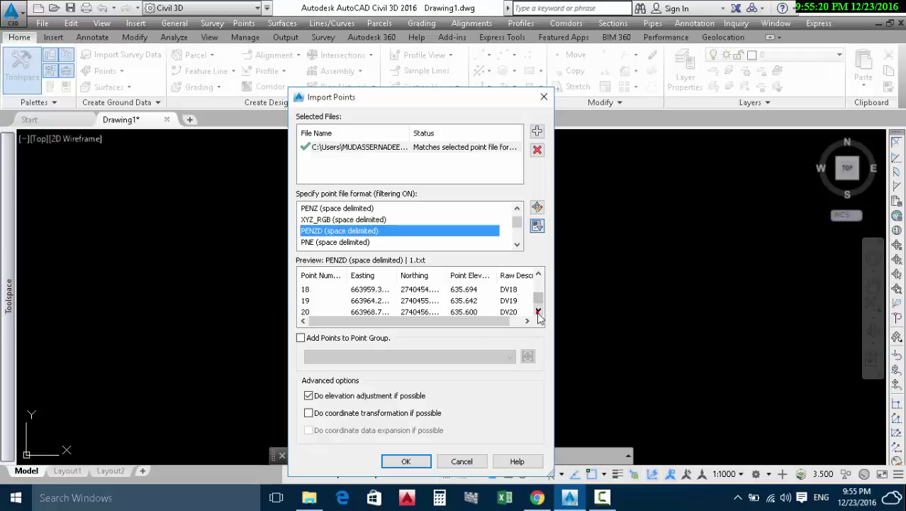
{"action": "left_click", "coordinate": [538, 312]}
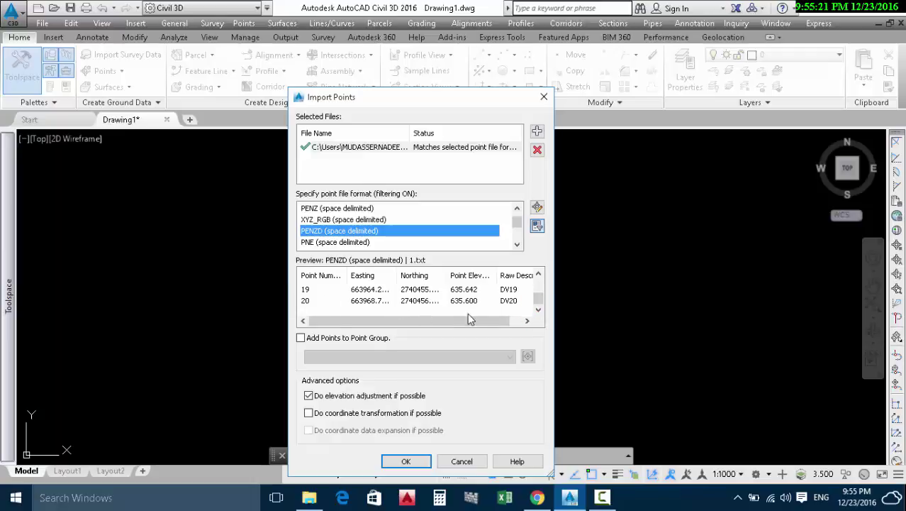
{"action": "left_click", "coordinate": [539, 310]}
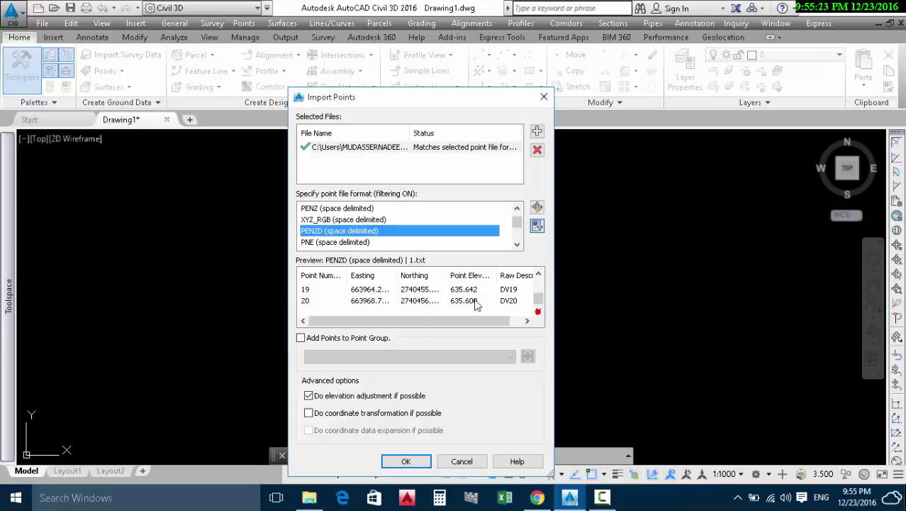
Import the points from 1.txt, review the Points entry in the Event Viewer, and close the Panorama window
{"action": "left_click", "coordinate": [407, 462]}
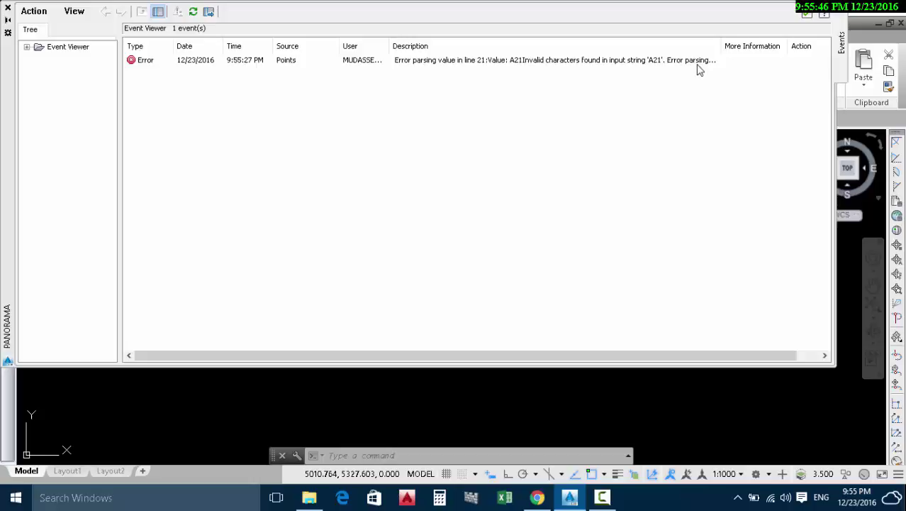
{"action": "left_click_drag", "start_coordinate": [635, 362], "coordinate": [526, 367]}
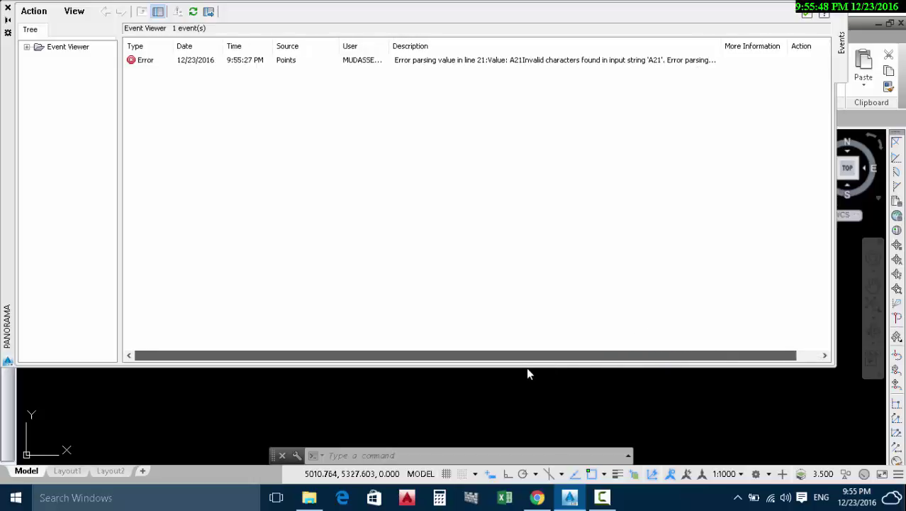
{"action": "left_click", "coordinate": [27, 47]}
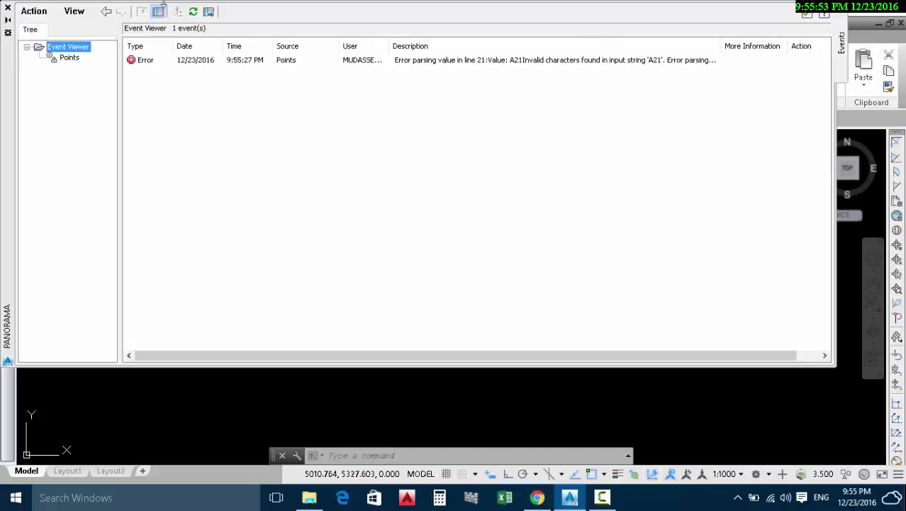
{"action": "left_click", "coordinate": [9, 6]}
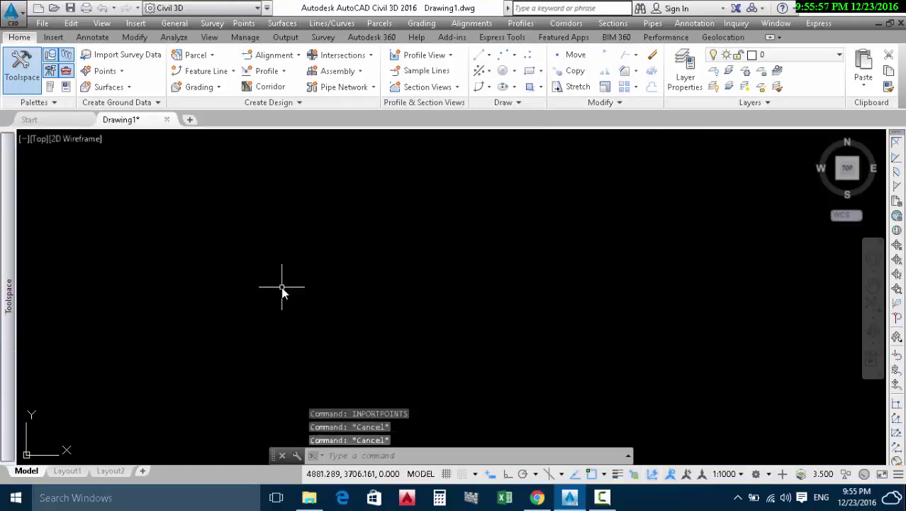
Zoom to the drawing extents and examine the imported points of the roundabout and its approach roads
{"action": "type", "text": "z"}
{"action": "key", "text": "Return"}
{"action": "type", "text": "e"}
{"action": "key", "text": "Return"}
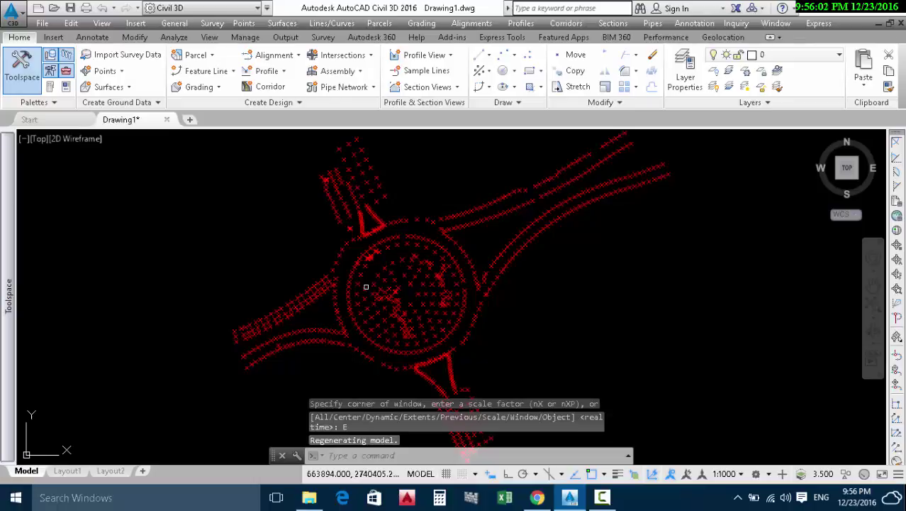
{"action": "middle_click_drag", "start_coordinate": [490, 314], "coordinate": [464, 289]}
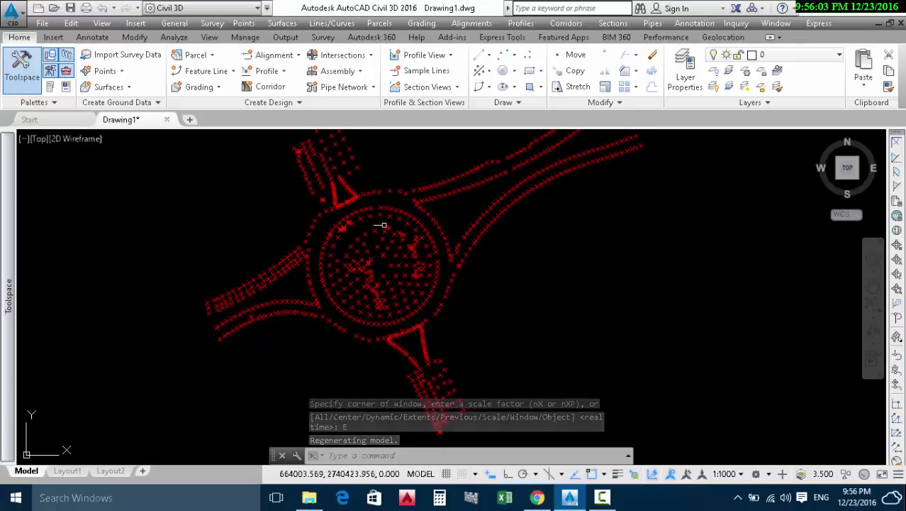
{"action": "mouse_move", "coordinate": [377, 229]}
{"action": "middle_mouse_down"}
{"action": "mouse_move", "coordinate": [401, 287]}
{"action": "mouse_move", "coordinate": [415, 269]}
{"action": "mouse_move", "coordinate": [475, 324]}
{"action": "mouse_move", "coordinate": [440, 245]}
{"action": "middle_mouse_up"}
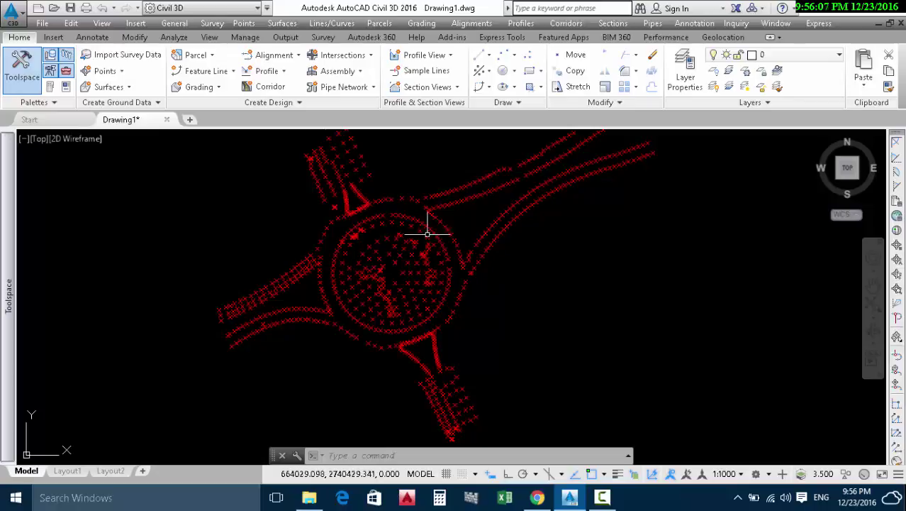
{"action": "middle_click_drag", "start_coordinate": [429, 227], "coordinate": [386, 321]}
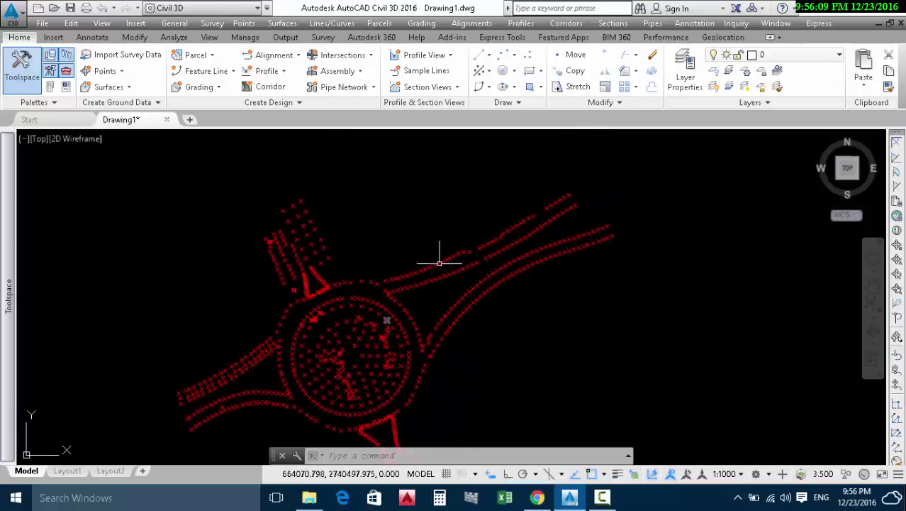
{"action": "scroll", "coordinate": [540, 222], "scroll_direction": "up", "scroll_amount": 2}
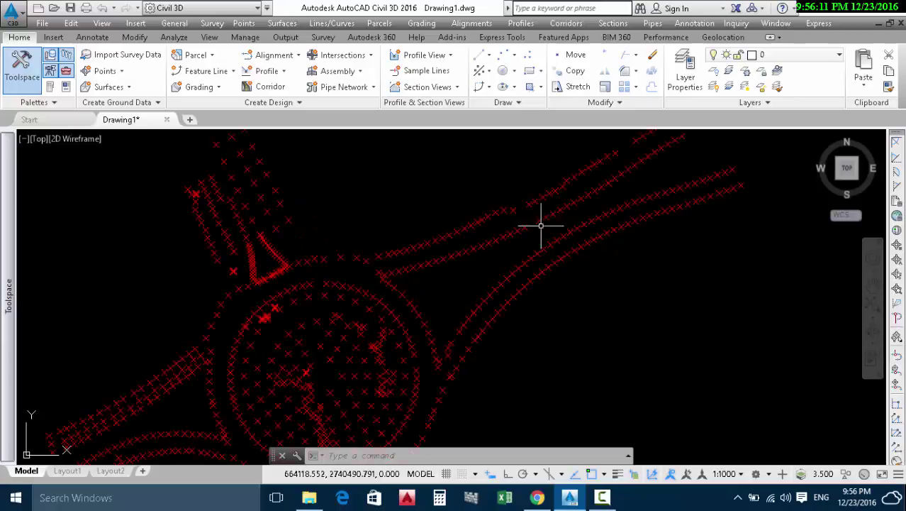
{"action": "scroll", "coordinate": [470, 256], "scroll_direction": "down", "scroll_amount": 4}
{"action": "scroll", "coordinate": [495, 218], "scroll_direction": "up", "scroll_amount": 1}
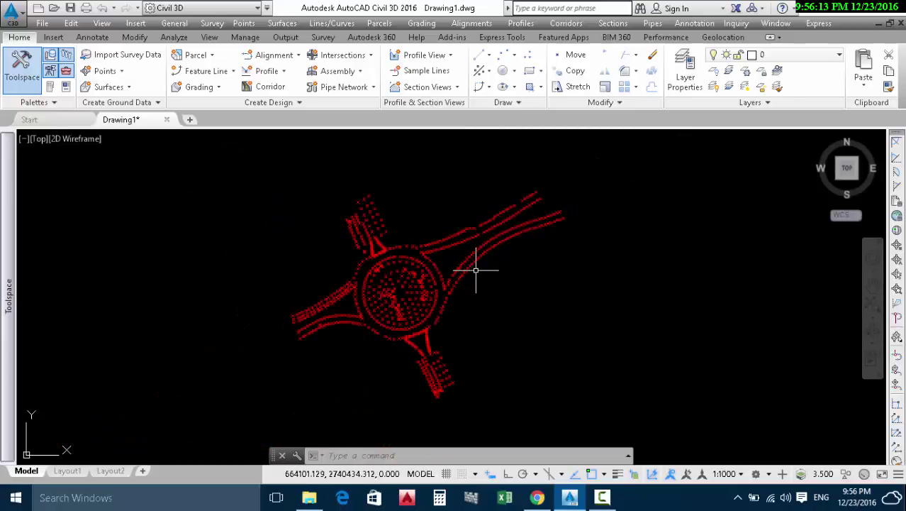
{"action": "scroll", "coordinate": [478, 268], "scroll_direction": "up", "scroll_amount": 2}
{"action": "scroll", "coordinate": [508, 241], "scroll_direction": "up", "scroll_amount": 1}
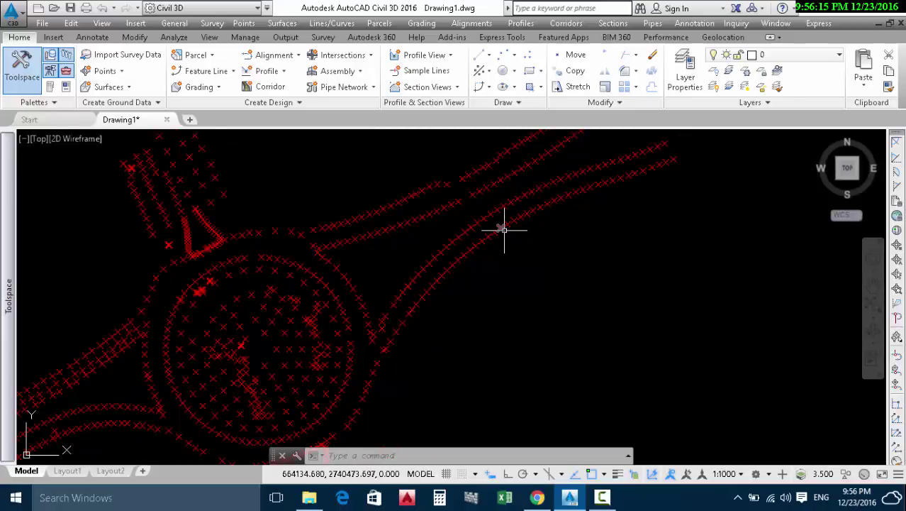
{"action": "scroll", "coordinate": [500, 227], "scroll_direction": "up", "scroll_amount": 1}
{"action": "scroll", "coordinate": [480, 216], "scroll_direction": "down", "scroll_amount": 8}
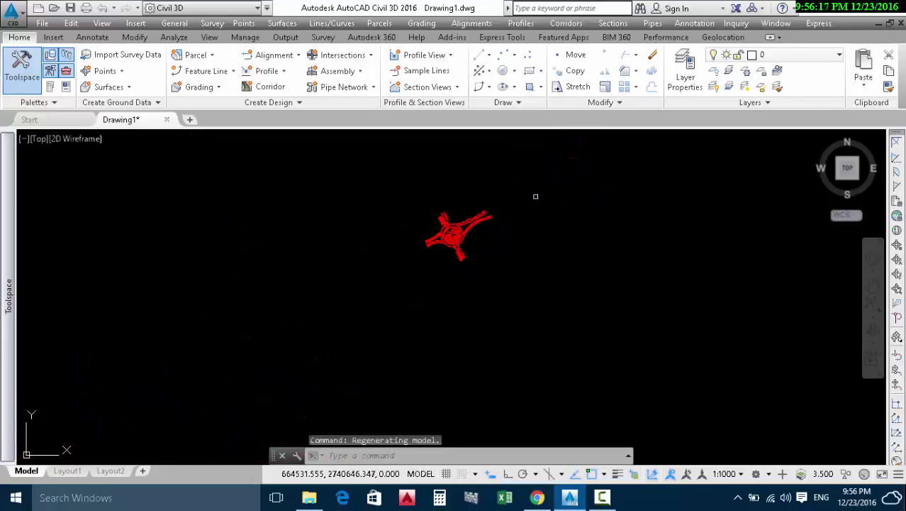
Erase all the points imported from 1.txt, including the whole roundabout and its approach roads
{"action": "left_click", "coordinate": [557, 174]}
{"action": "left_click", "coordinate": [355, 313]}
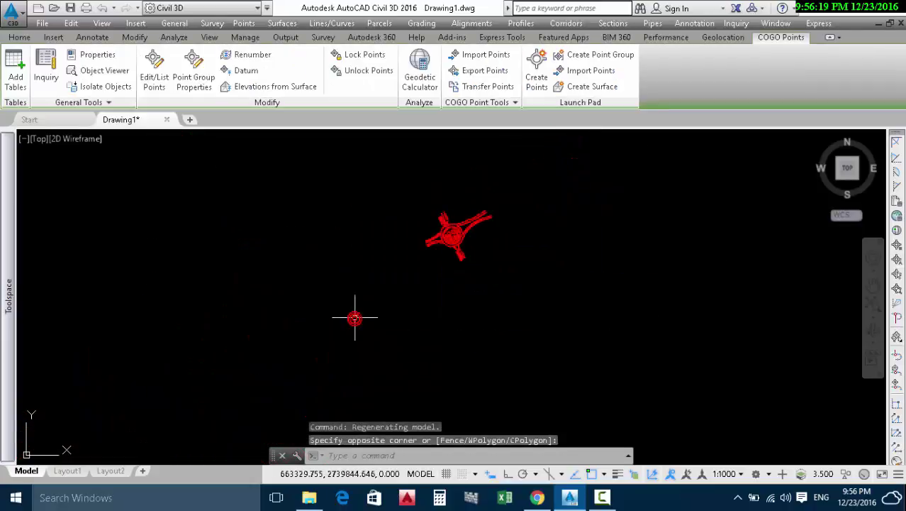
{"action": "key", "text": "Delete"}
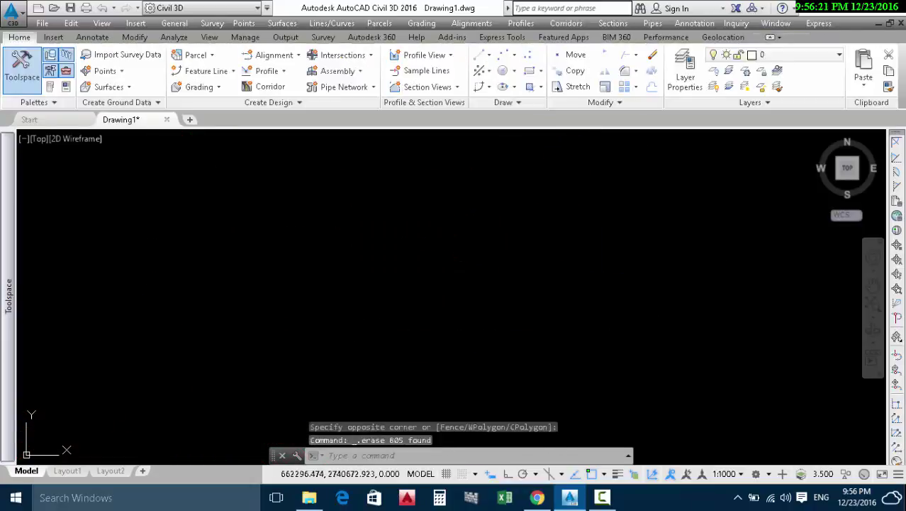
Start a new point import, add davar data ngl.txt from the Desktop, and choose the PENZD (space delimited) format
{"action": "right_click", "coordinate": [186, 144]}
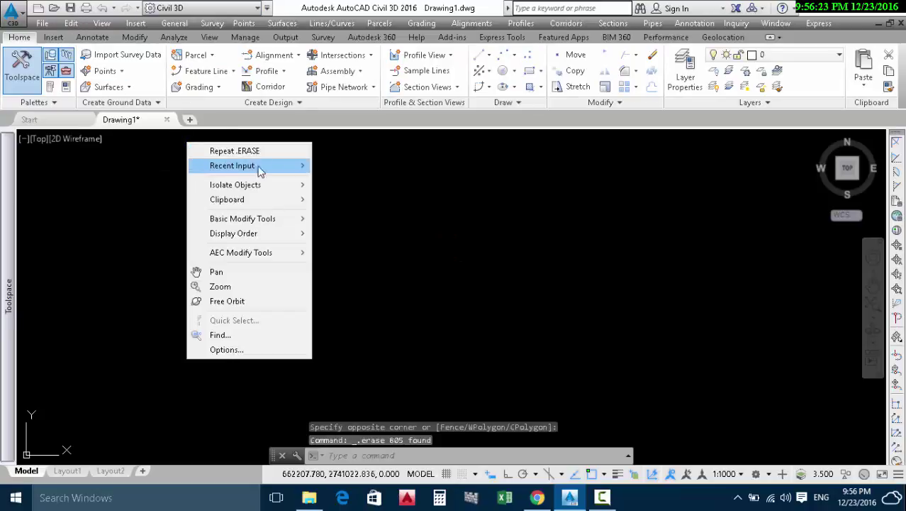
{"action": "mouse_move", "coordinate": [259, 166]}
{"action": "left_click", "coordinate": [77, 194]}
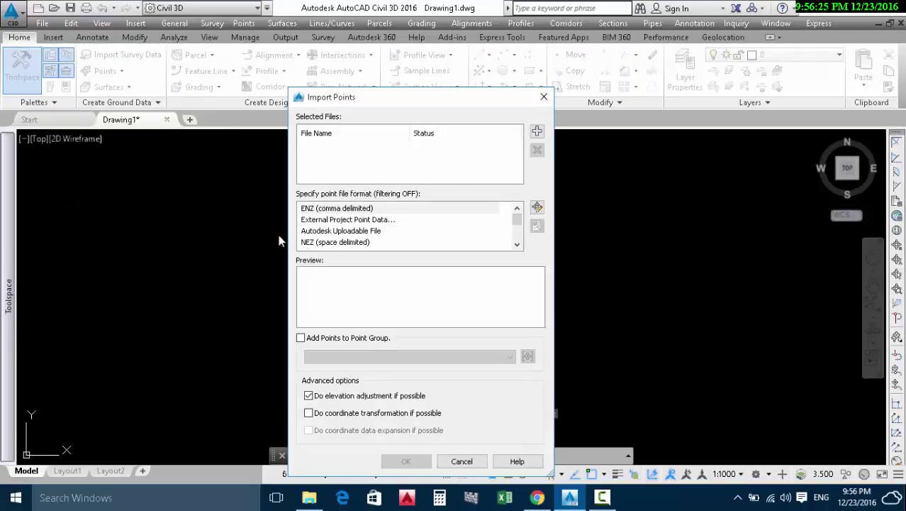
{"action": "left_click", "coordinate": [539, 129]}
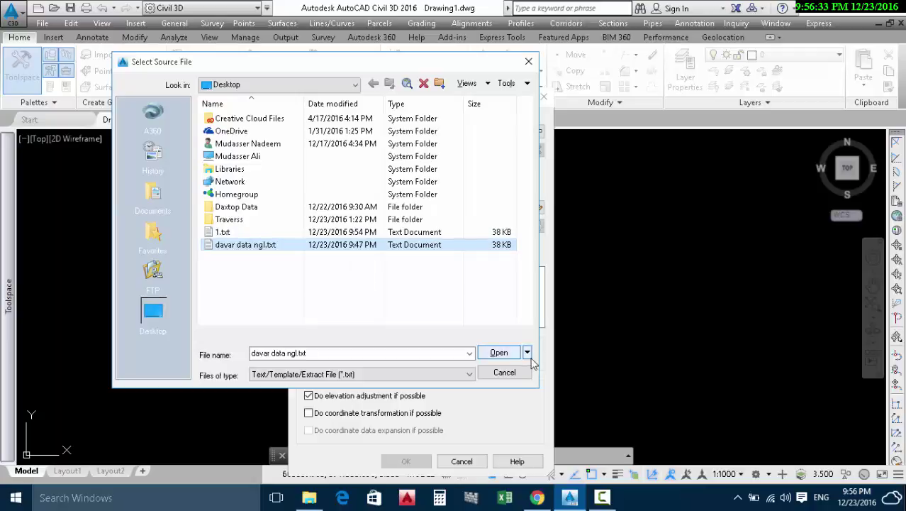
{"action": "left_click", "coordinate": [489, 354]}
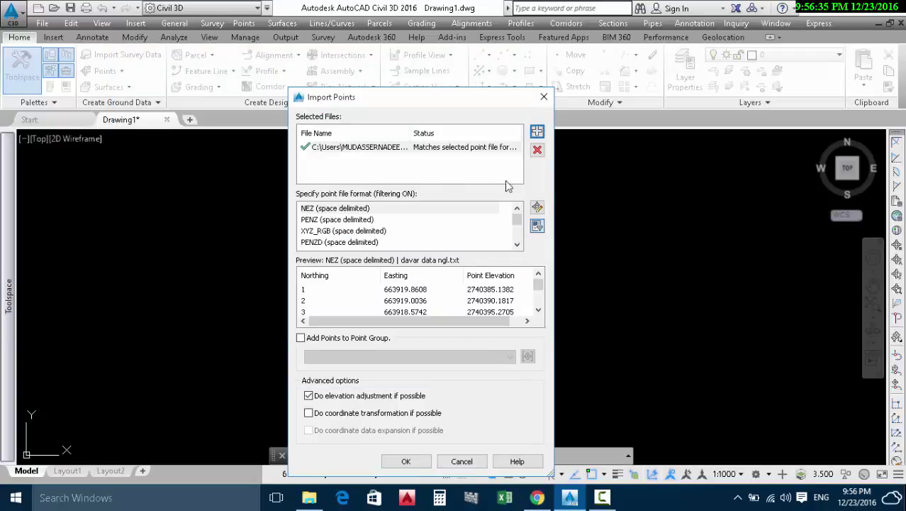
{"action": "left_click", "coordinate": [326, 243]}
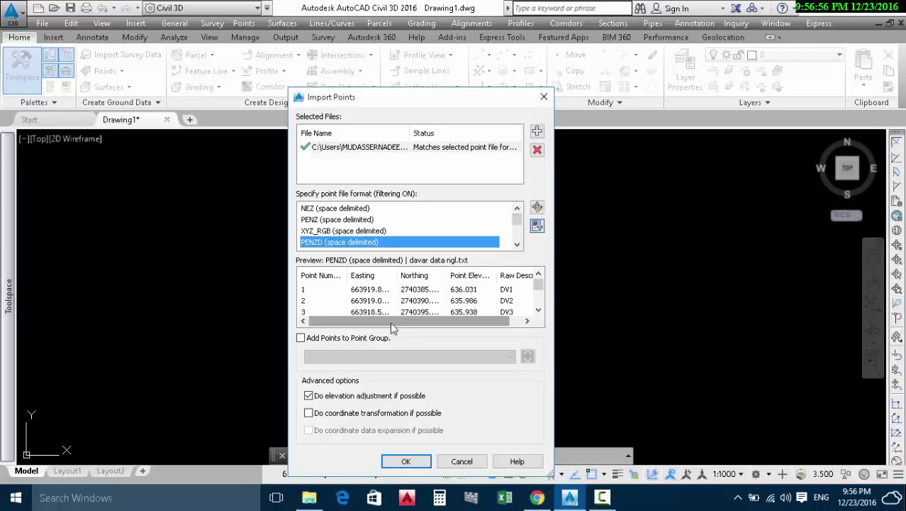
Add the points to a new point group named with the owner's first name plus DATA23-12-2016, and import them
{"action": "left_click", "coordinate": [301, 339]}
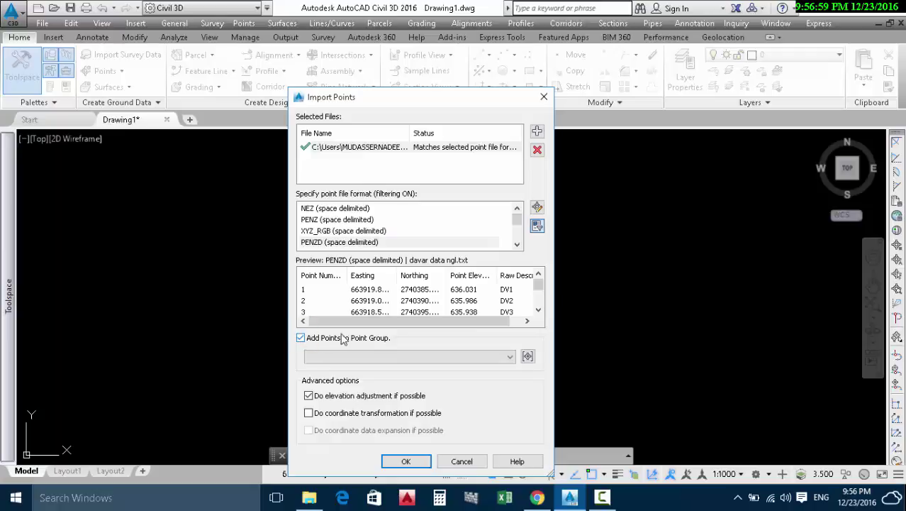
{"action": "left_click", "coordinate": [527, 357]}
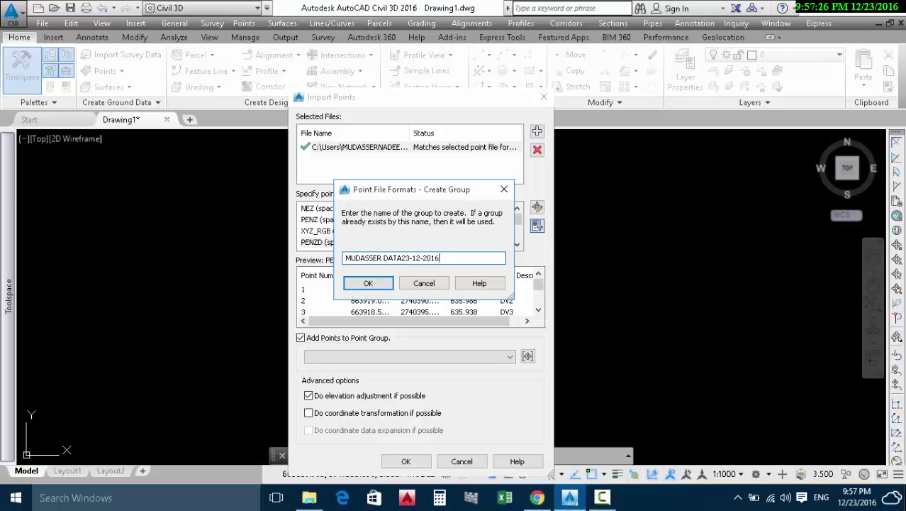
{"action": "left_click", "coordinate": [358, 284]}
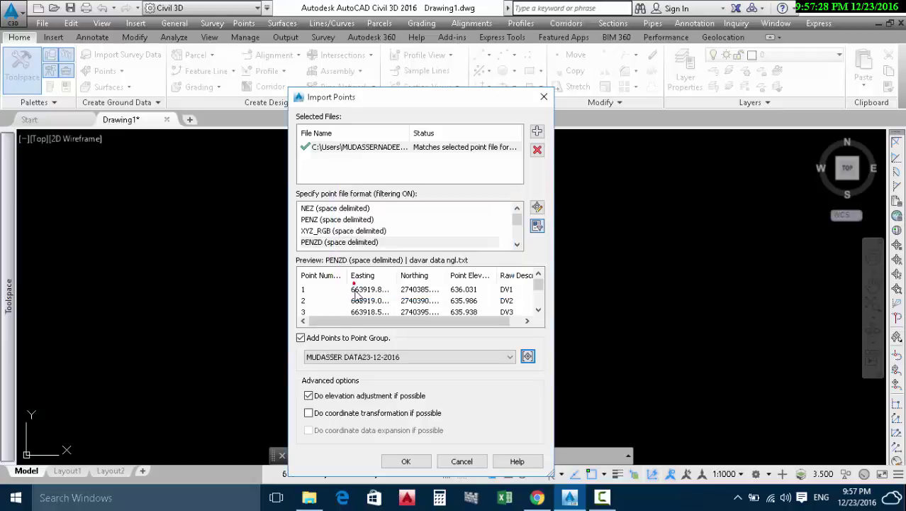
{"action": "left_click", "coordinate": [426, 460]}
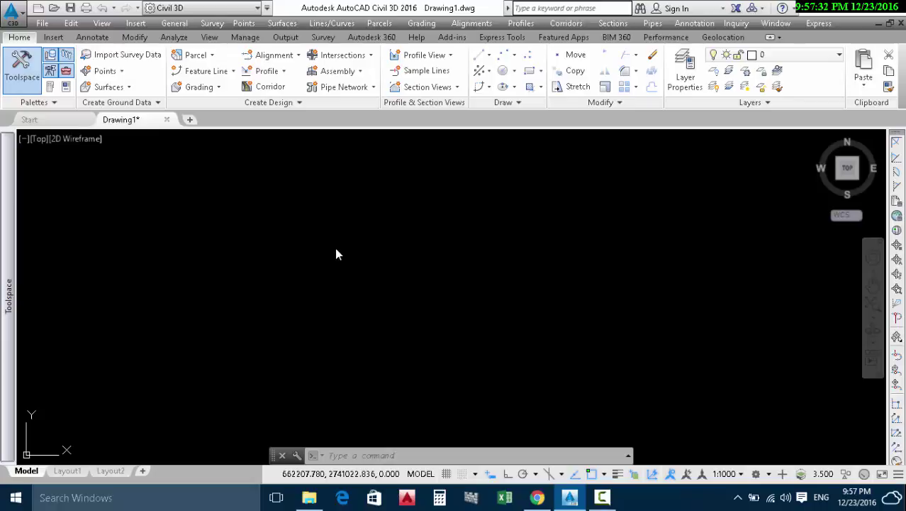
Examine the point numbers, elevations and descriptions around the roundabout's northeast approach, including the label of point 273
{"action": "scroll", "coordinate": [464, 229], "scroll_direction": "up", "scroll_amount": 5}
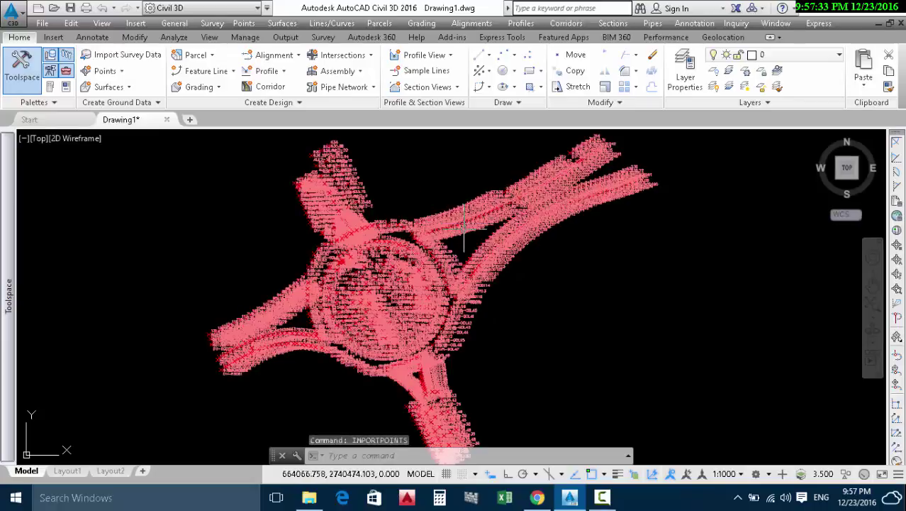
{"action": "scroll", "coordinate": [464, 228], "scroll_direction": "up", "scroll_amount": 3}
{"action": "scroll", "coordinate": [468, 220], "scroll_direction": "down", "scroll_amount": 2}
{"action": "scroll", "coordinate": [477, 227], "scroll_direction": "up", "scroll_amount": 2}
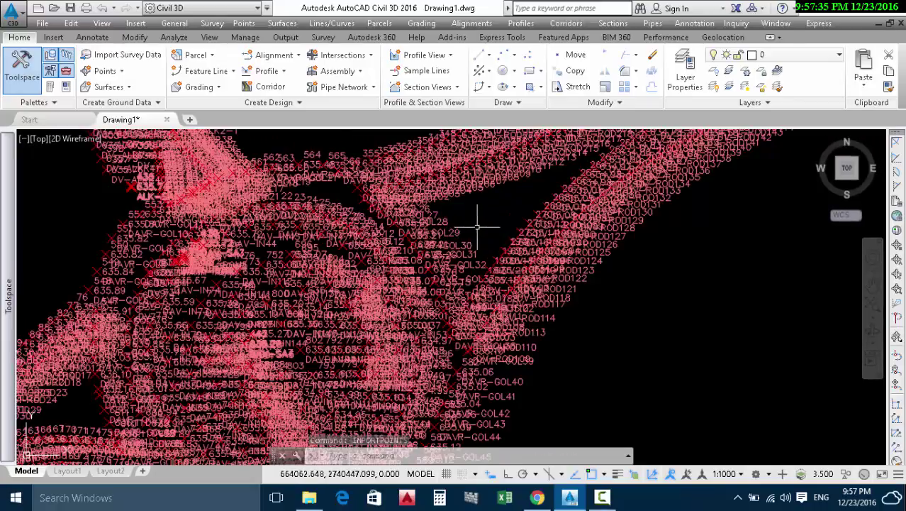
{"action": "scroll", "coordinate": [478, 227], "scroll_direction": "down", "scroll_amount": 3}
{"action": "scroll", "coordinate": [473, 212], "scroll_direction": "up", "scroll_amount": 4}
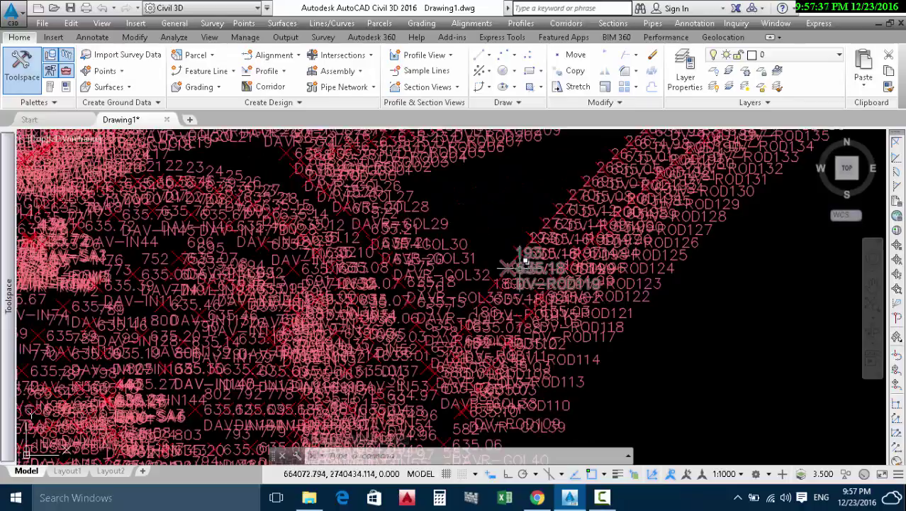
{"action": "scroll", "coordinate": [525, 262], "scroll_direction": "up", "scroll_amount": 2}
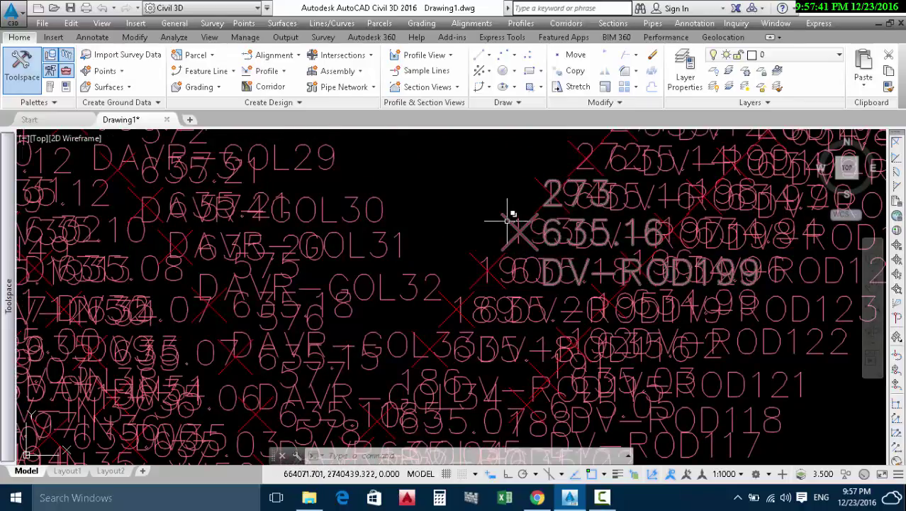
{"action": "left_click", "coordinate": [508, 220]}
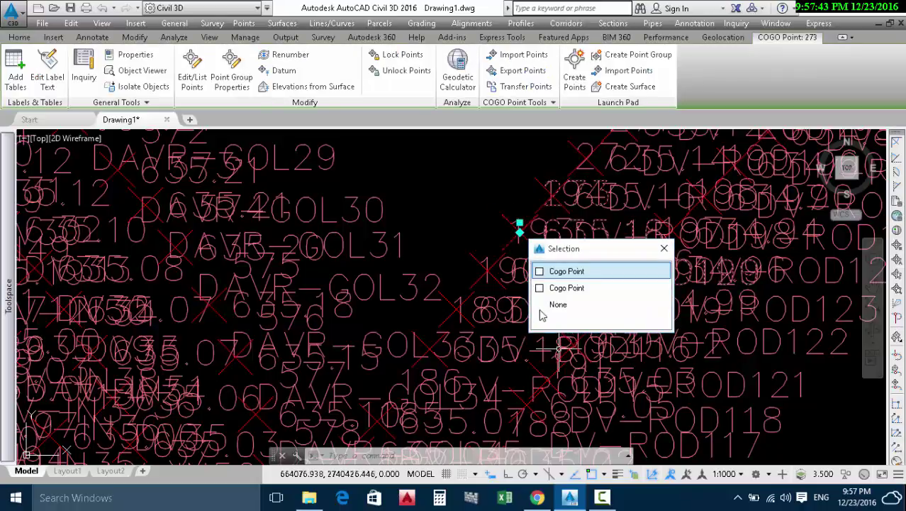
{"action": "left_click", "coordinate": [541, 306]}
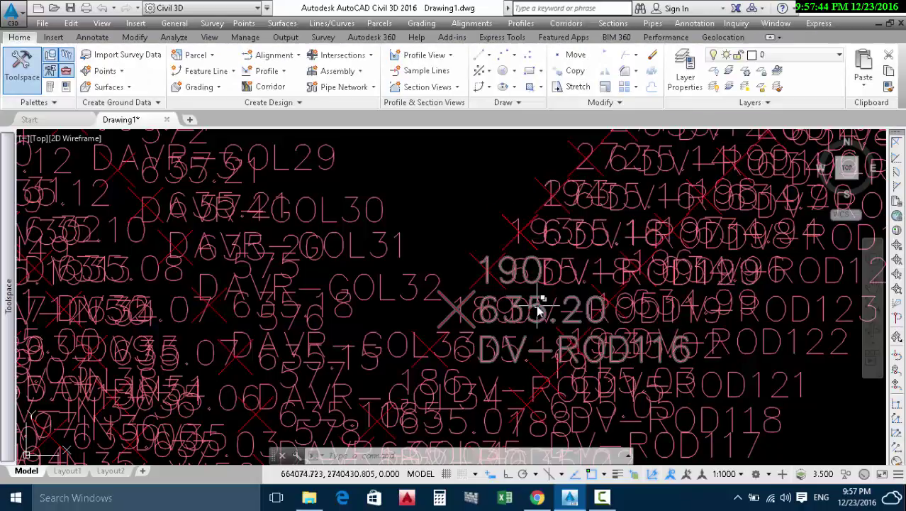
Set the annotation scale to 1:100 and check the point labels across the roundabout and its approach roads
{"action": "left_click", "coordinate": [742, 475]}
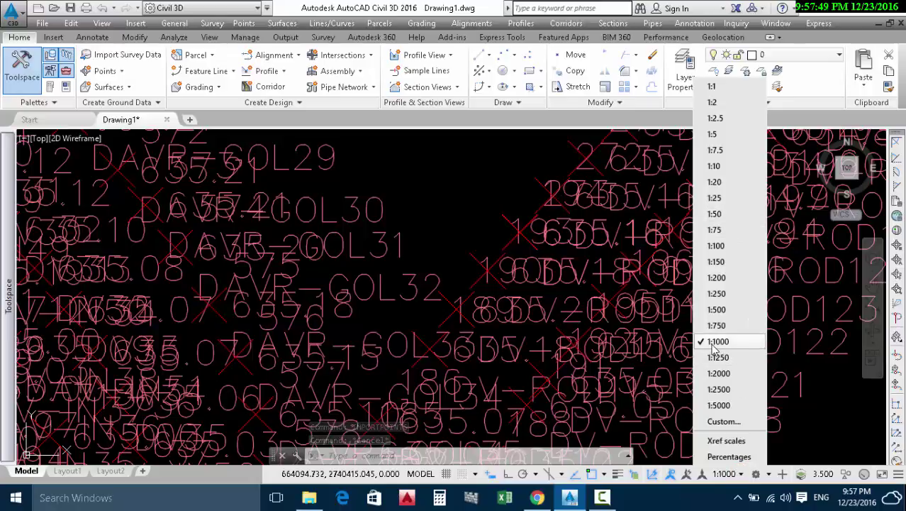
{"action": "left_click", "coordinate": [717, 245]}
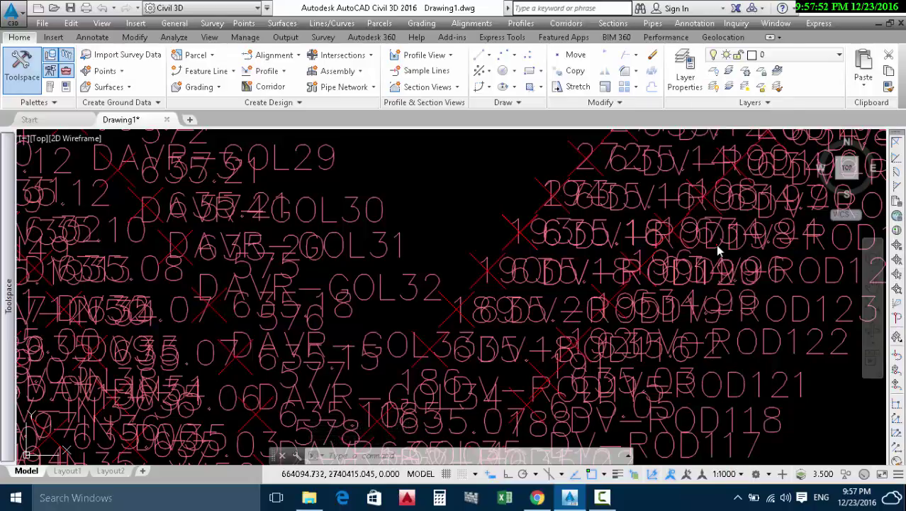
{"action": "scroll", "coordinate": [502, 223], "scroll_direction": "down", "scroll_amount": 5}
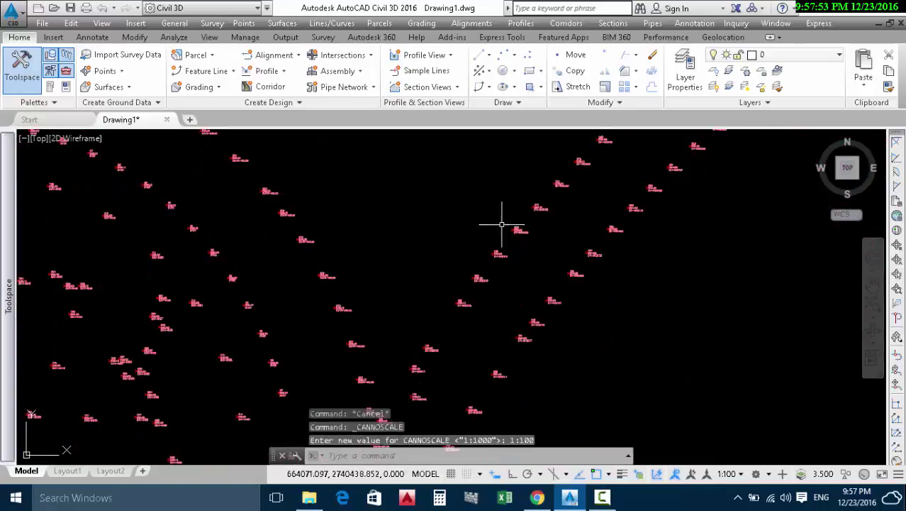
{"action": "scroll", "coordinate": [468, 193], "scroll_direction": "up", "scroll_amount": 3}
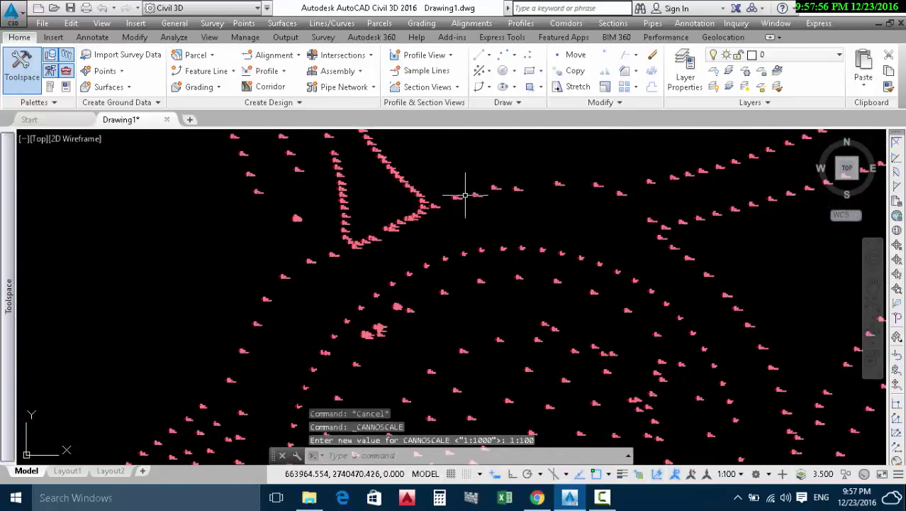
{"action": "scroll", "coordinate": [468, 193], "scroll_direction": "down", "scroll_amount": 7}
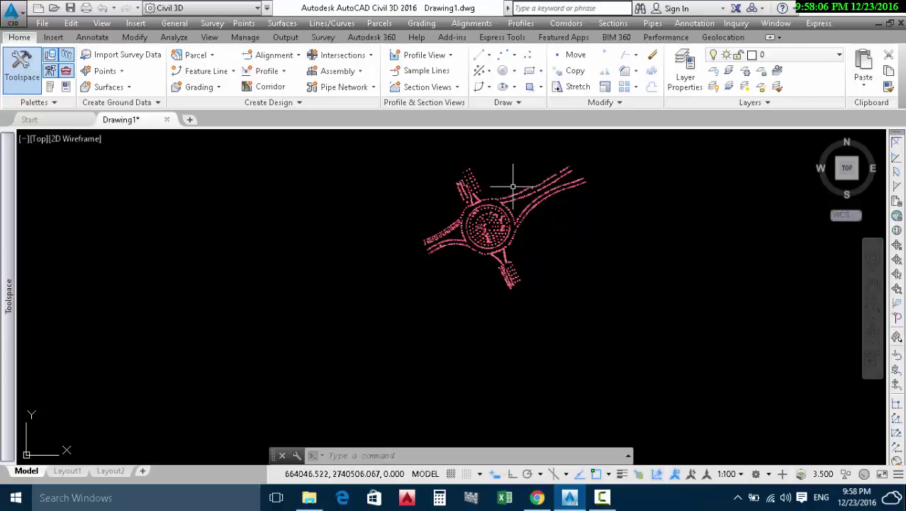
{"action": "scroll", "coordinate": [514, 186], "scroll_direction": "up", "scroll_amount": 4}
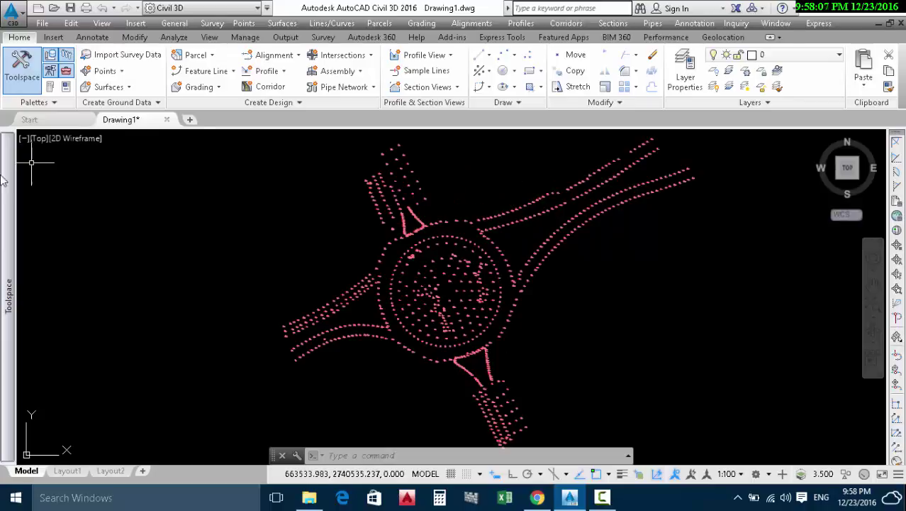
List the drawing's point groups in an enlarged item view and check the new import group and _All Points
{"action": "mouse_move", "coordinate": [6, 188]}
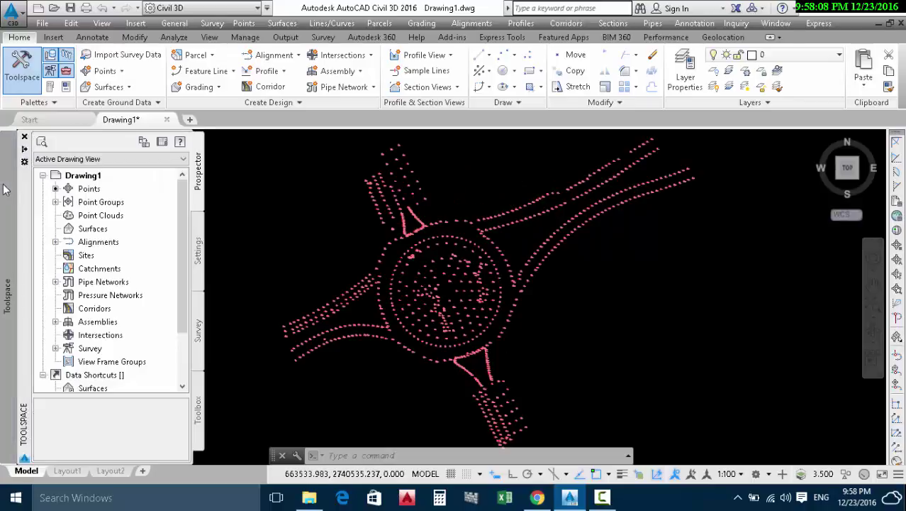
{"action": "left_click", "coordinate": [57, 203]}
{"action": "left_click", "coordinate": [80, 203]}
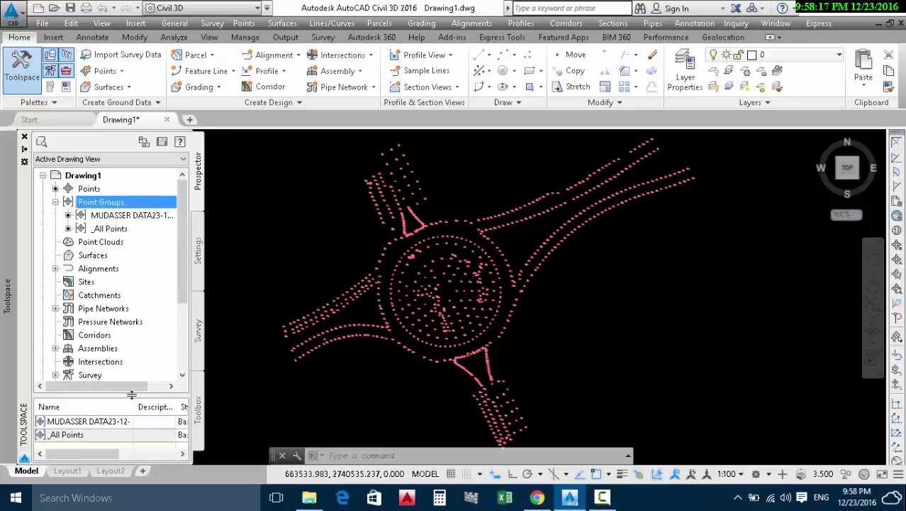
{"action": "left_click_drag", "start_coordinate": [152, 392], "coordinate": [154, 291]}
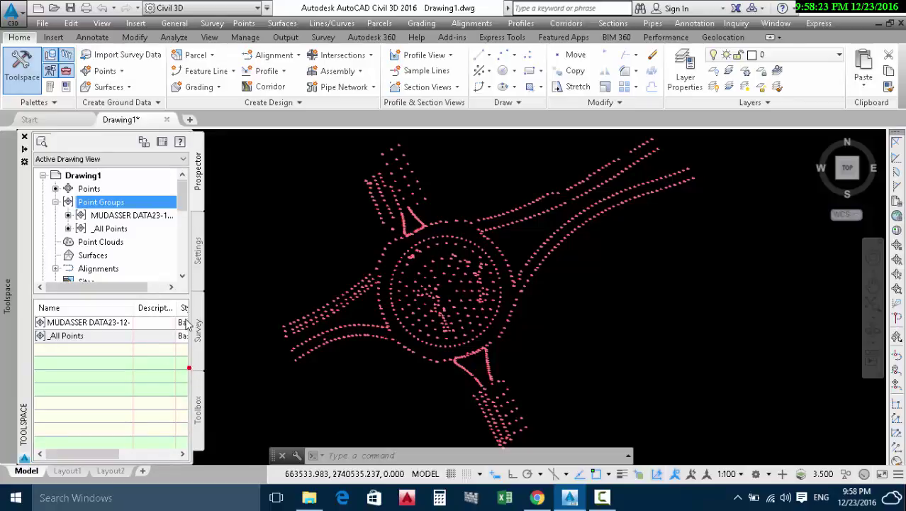
{"action": "left_click", "coordinate": [96, 324]}
{"action": "left_click", "coordinate": [50, 337]}
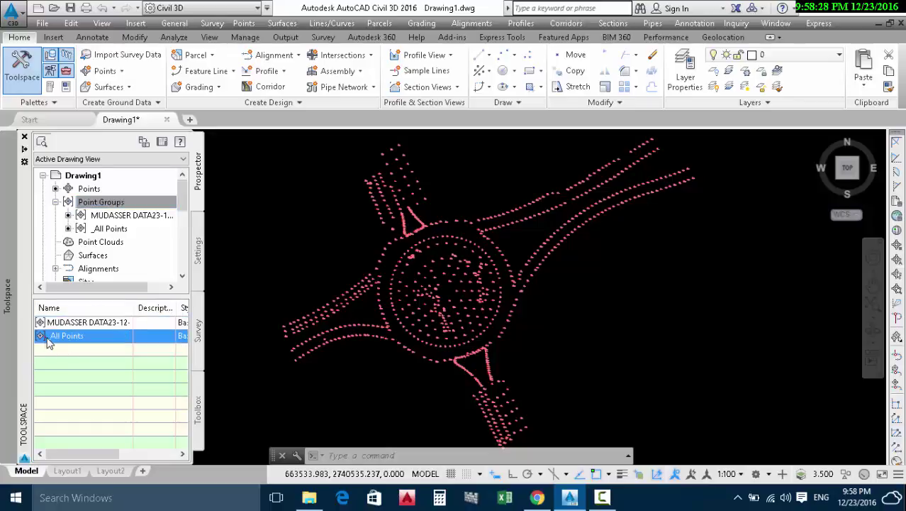
{"action": "left_click", "coordinate": [44, 322]}
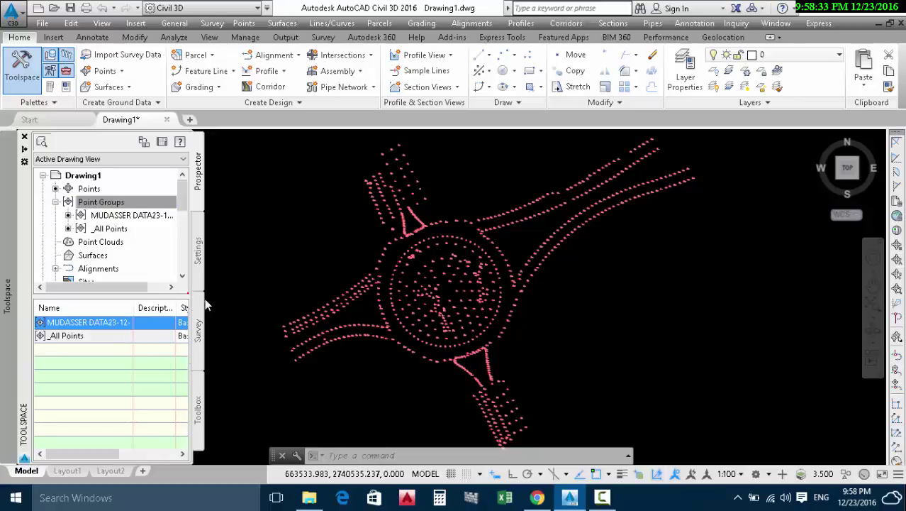
{"action": "left_click", "coordinate": [55, 202]}
{"action": "scroll", "coordinate": [454, 241], "scroll_direction": "down", "scroll_amount": 2}
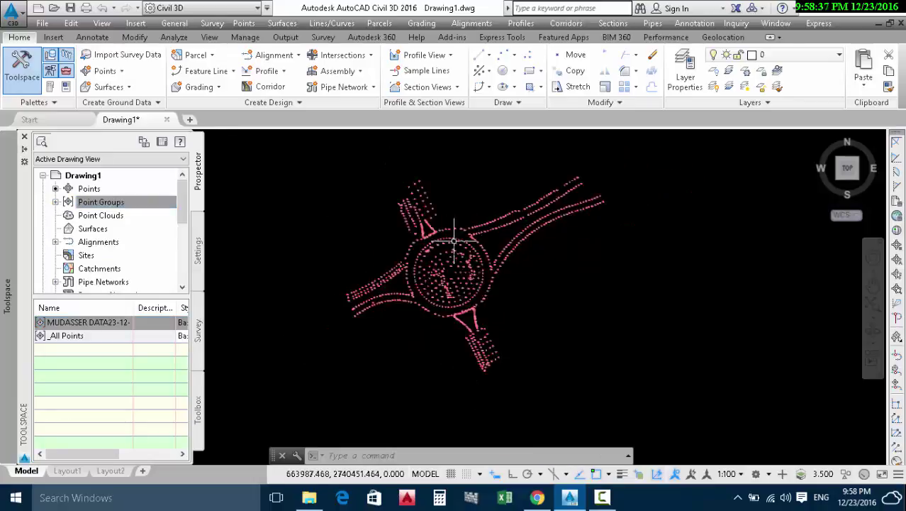
{"action": "scroll", "coordinate": [454, 242], "scroll_direction": "down", "scroll_amount": 2}
{"action": "scroll", "coordinate": [461, 242], "scroll_direction": "up", "scroll_amount": 4}
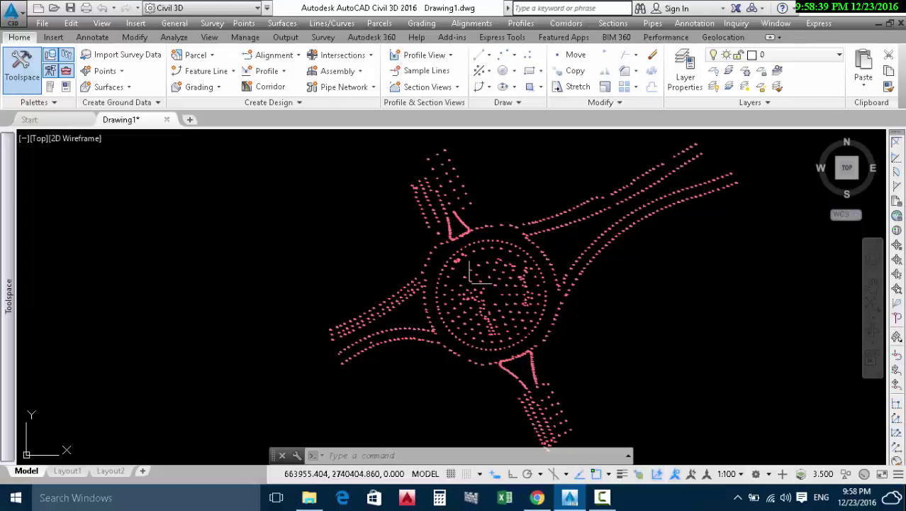
{"action": "scroll", "coordinate": [492, 198], "scroll_direction": "down", "scroll_amount": 2}
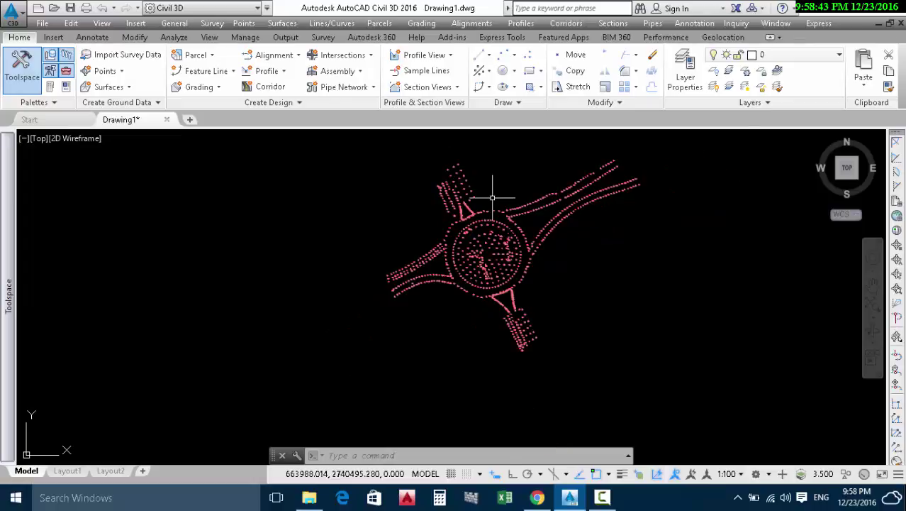
{"action": "scroll", "coordinate": [492, 198], "scroll_direction": "up", "scroll_amount": 2}
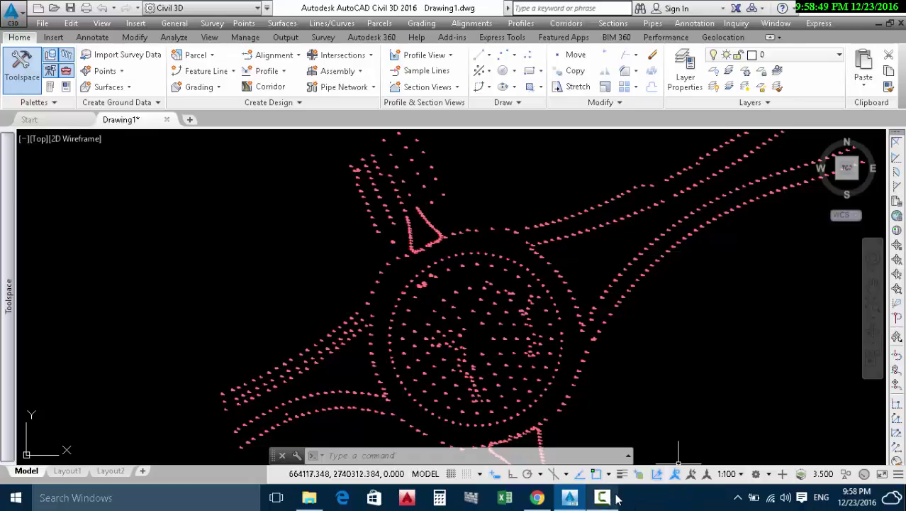
{"action": "mouse_move", "coordinate": [608, 503]}
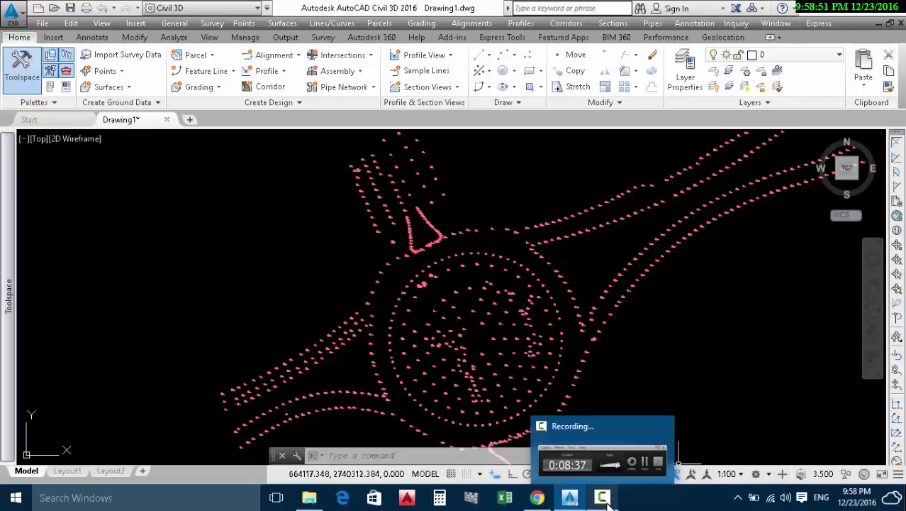
{"action": "left_click", "coordinate": [605, 499]}
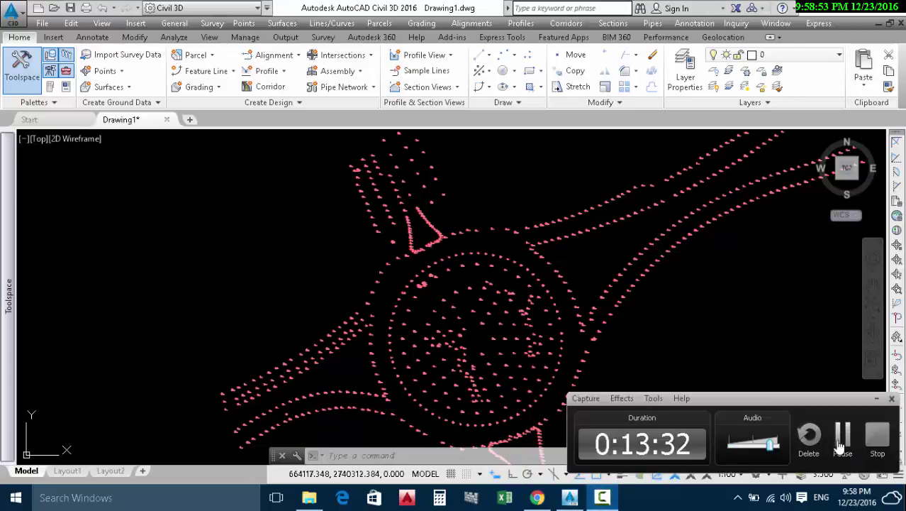